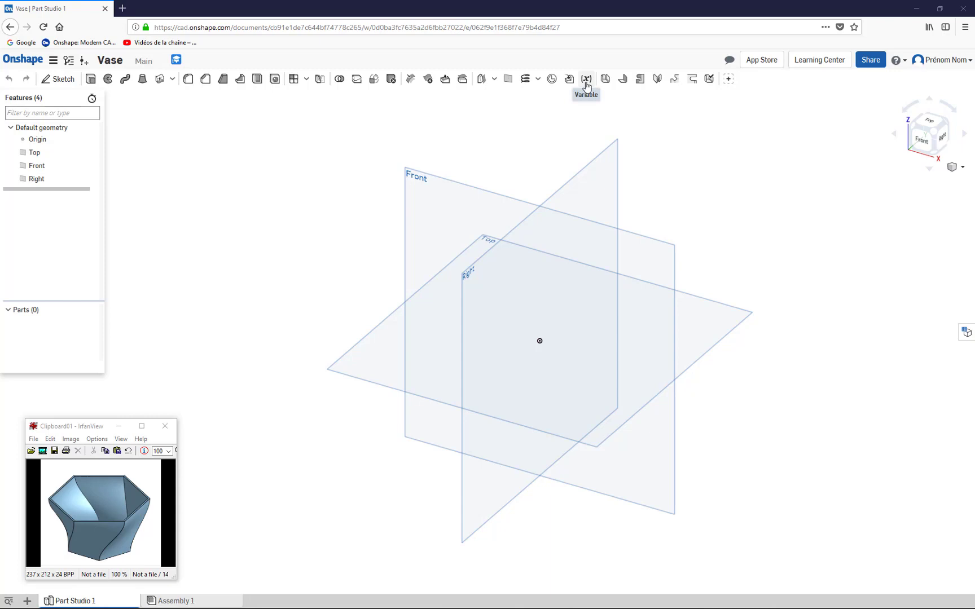
Create a length variable named base with a value of 80 mm
click(587, 82)
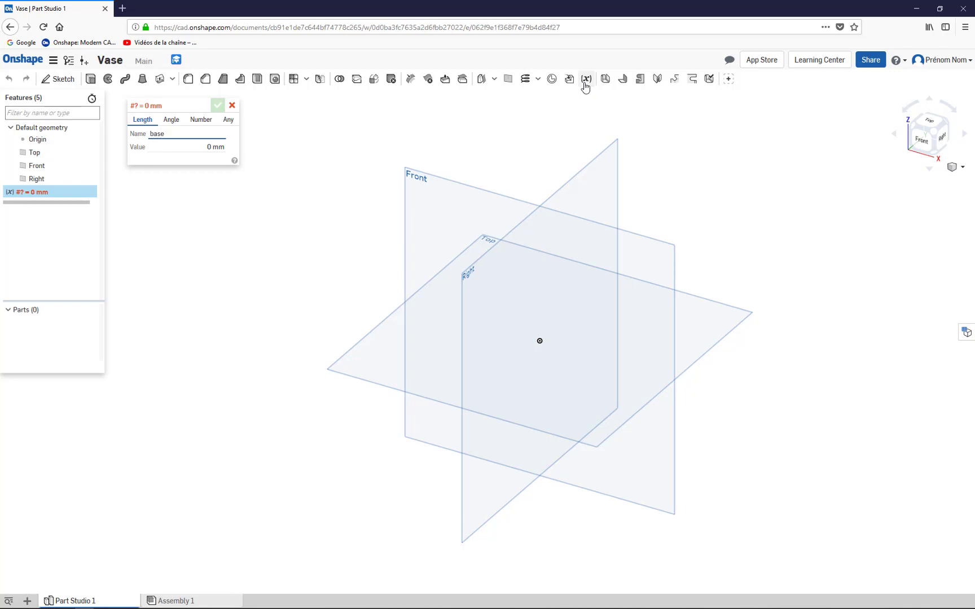
key(Tab)
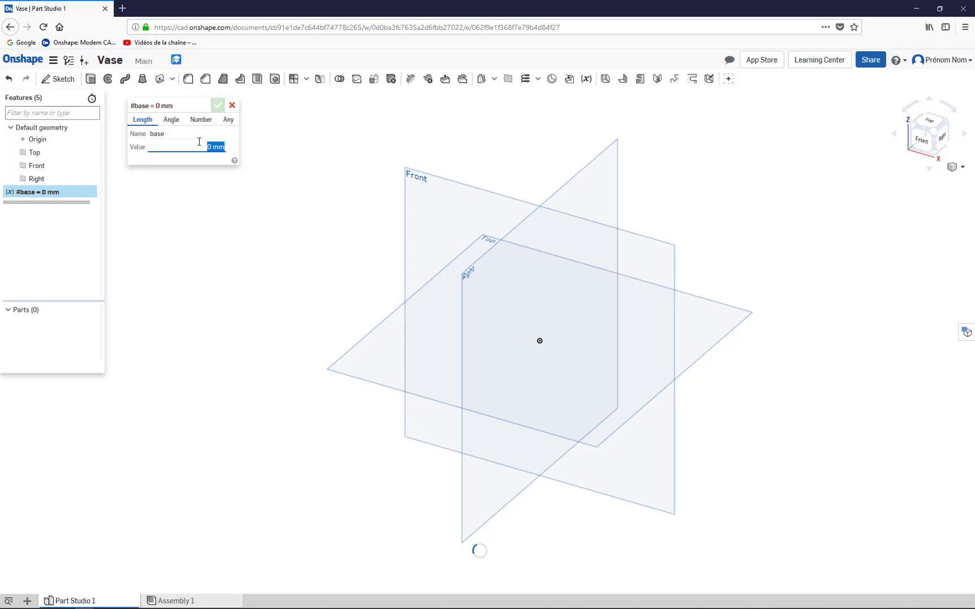
text(8)
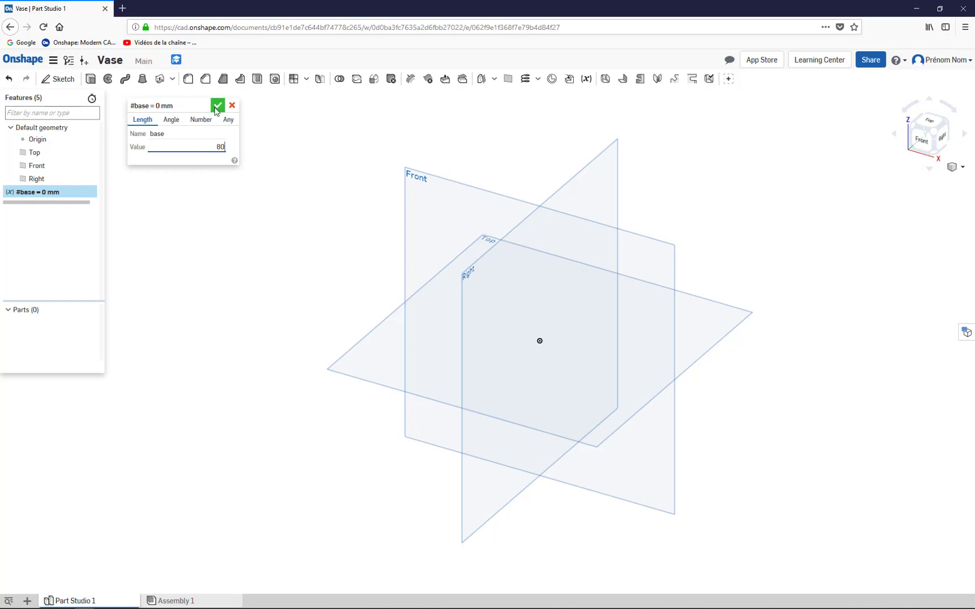
click(217, 106)
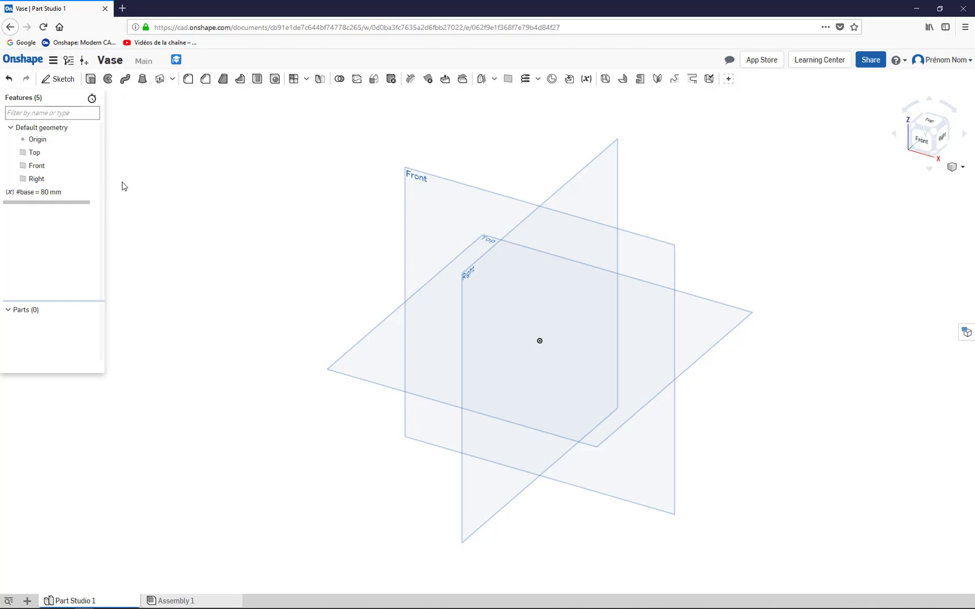
Create a length variable named ouverture with a value of 20 mm
click(586, 80)
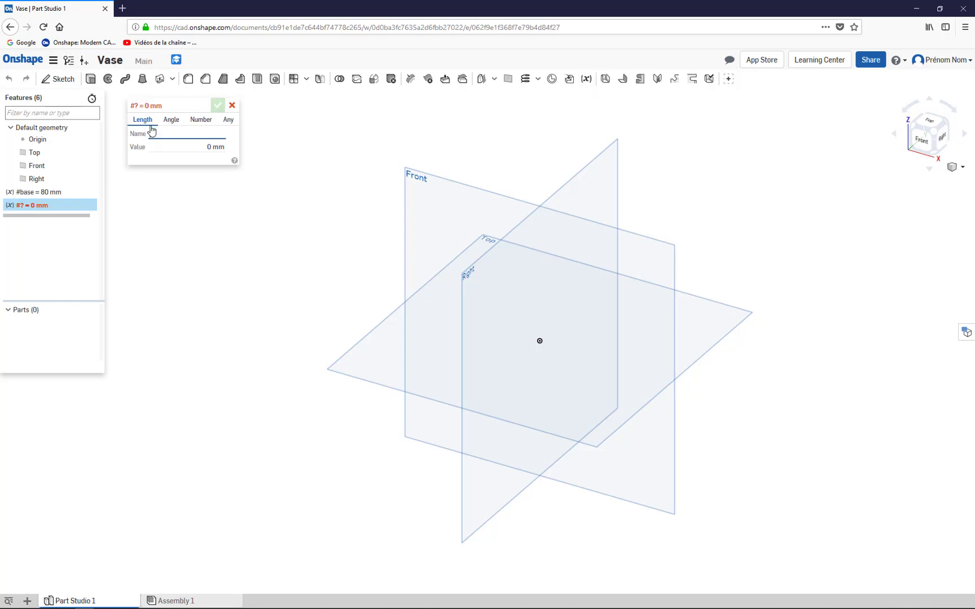
text(ouverture)
click(189, 147)
text(20)
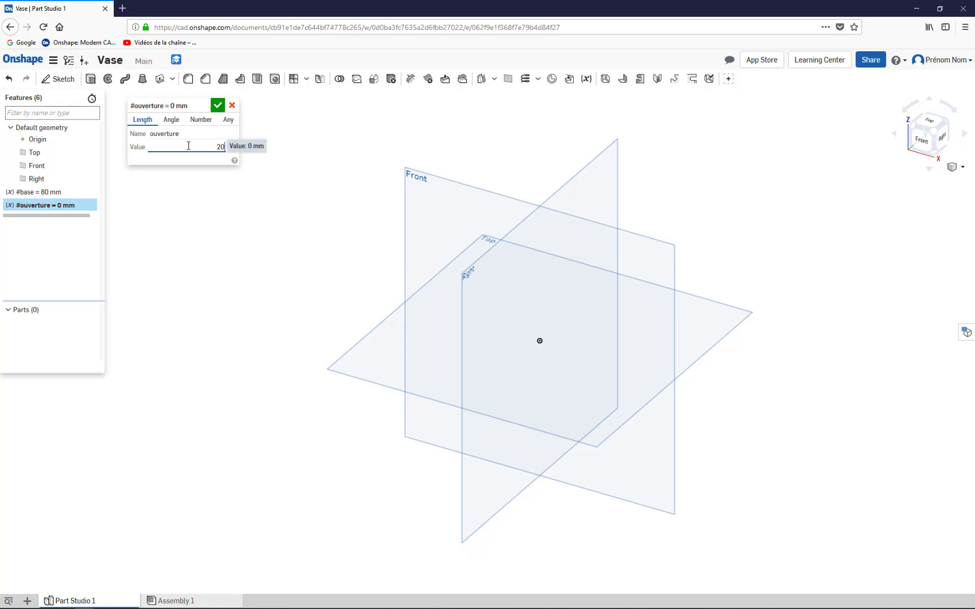
key(Return)
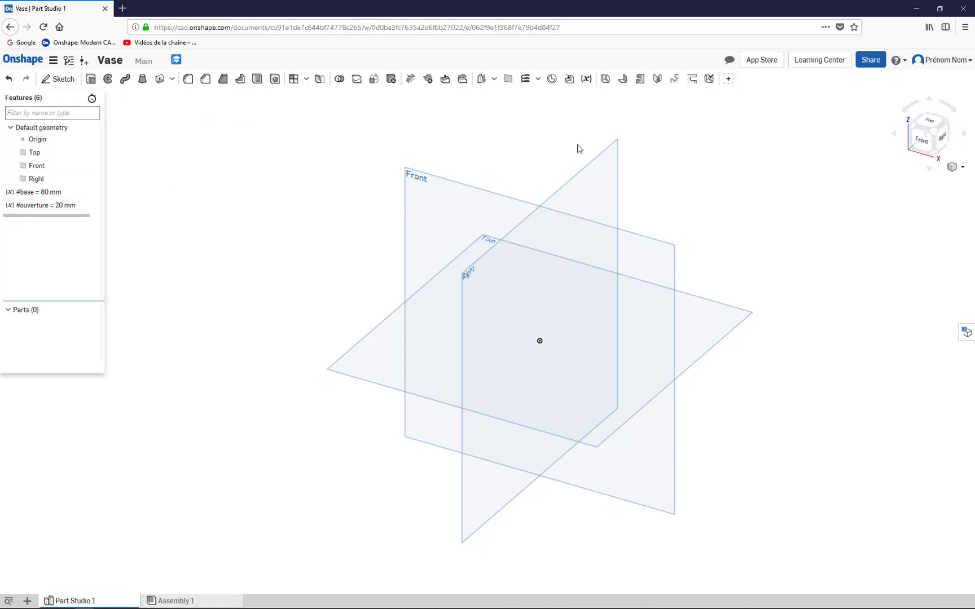
Create a length variable named hauteur with a value of 80 mm
click(586, 80)
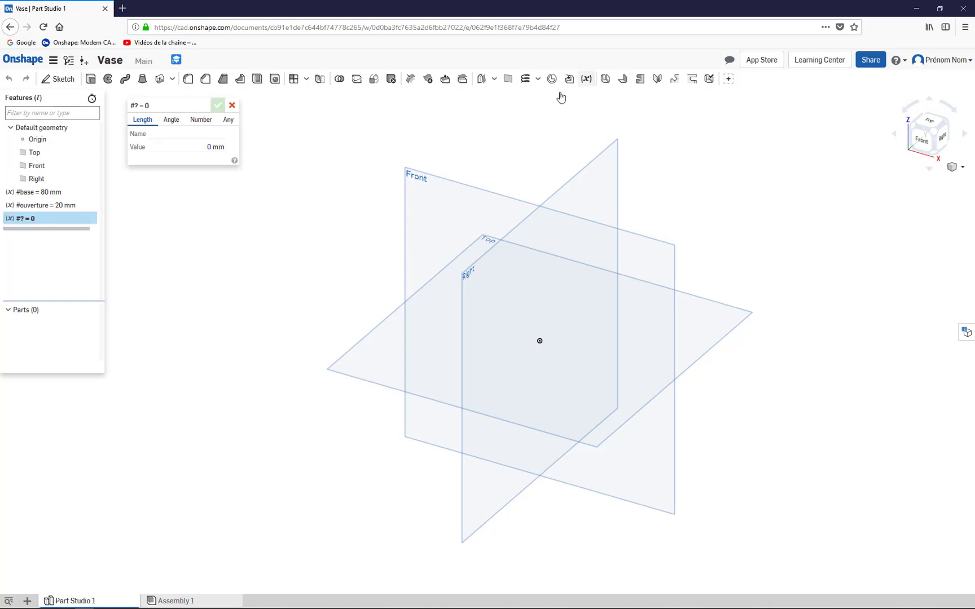
text(hauteur)
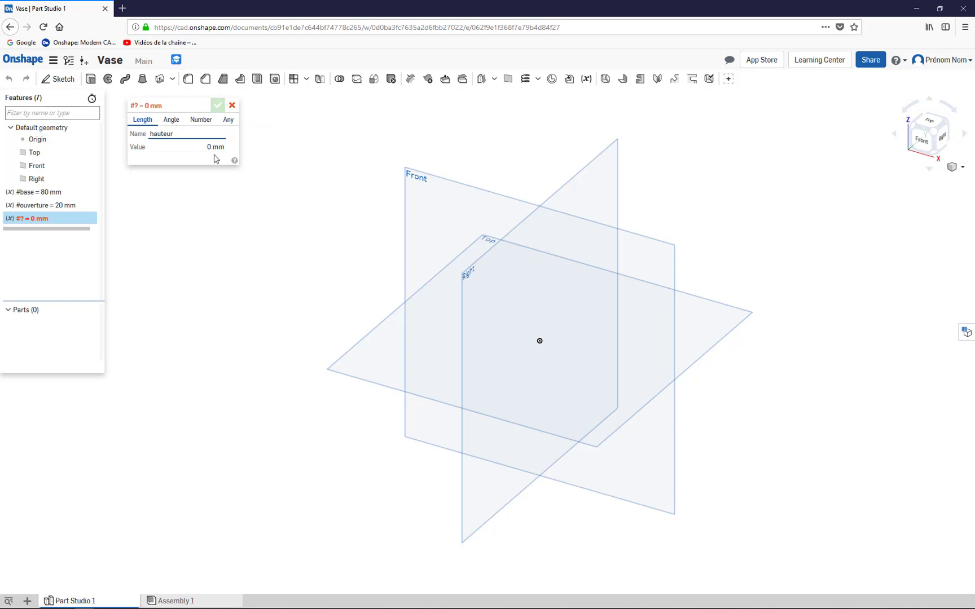
click(175, 146)
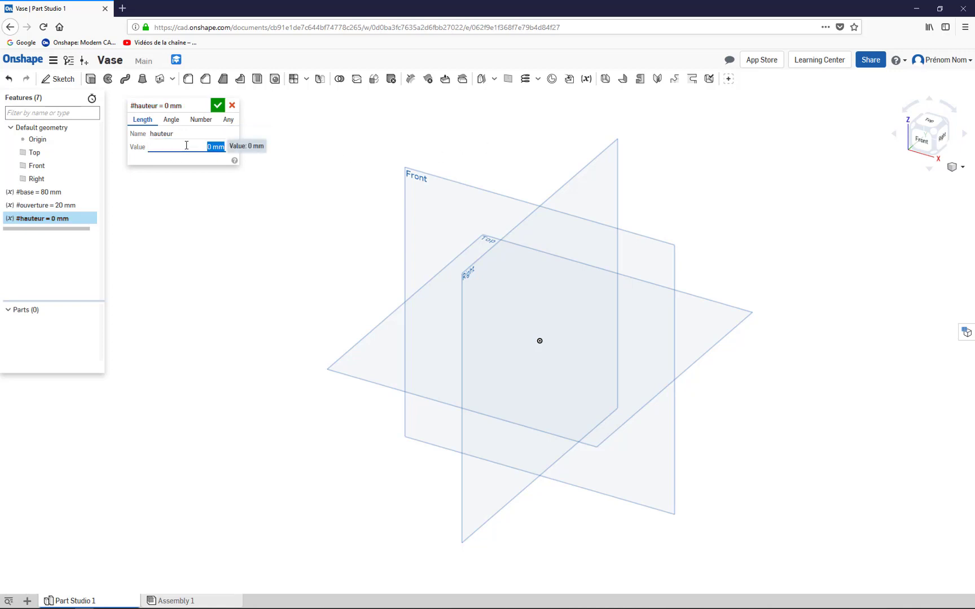
text(80)
click(216, 105)
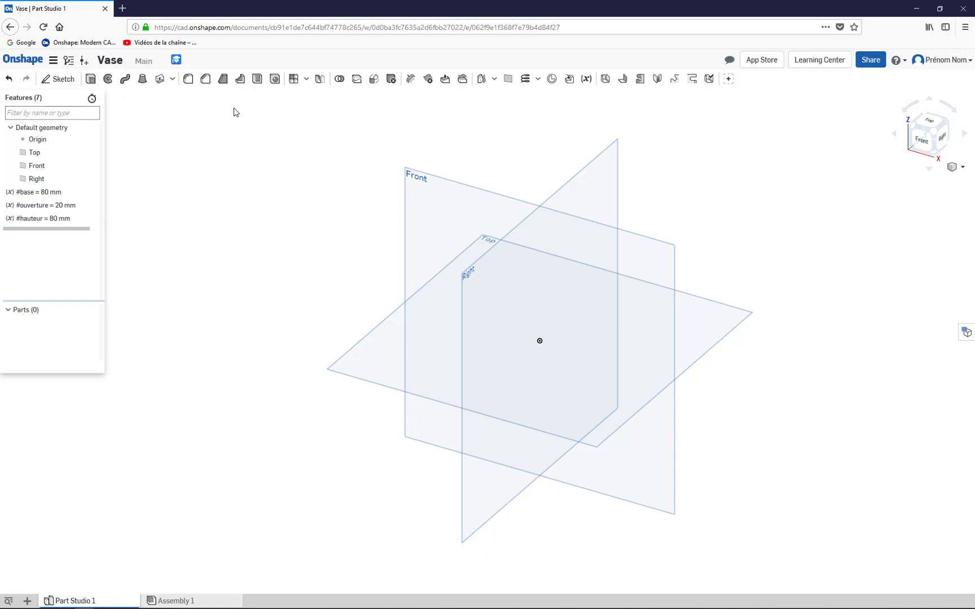
Sketch a six-sided circumscribed polygon on the Top plane, centred on the origin with a vertex straight above it and a circle diameter of about 85 mm
click(58, 80)
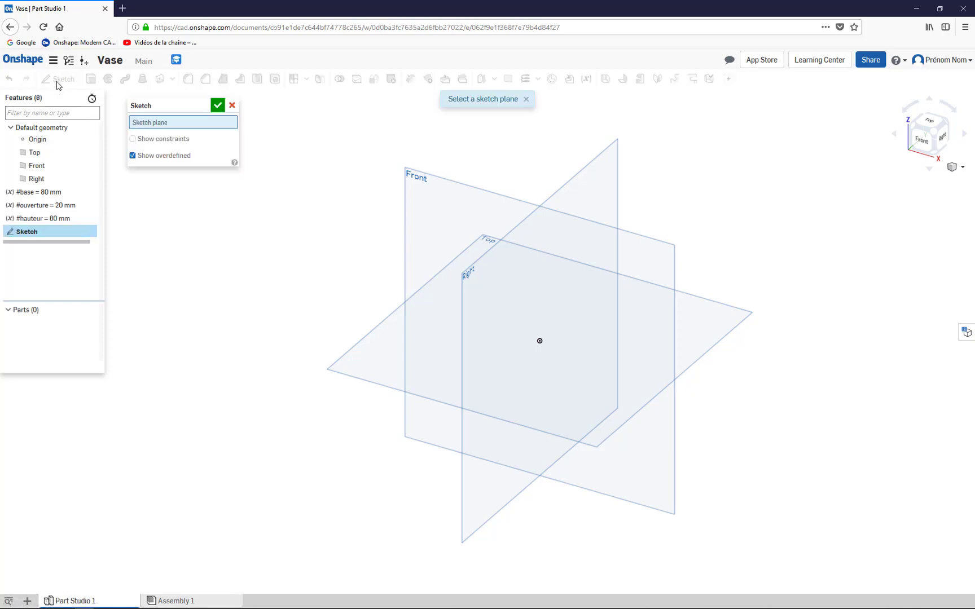
click(331, 369)
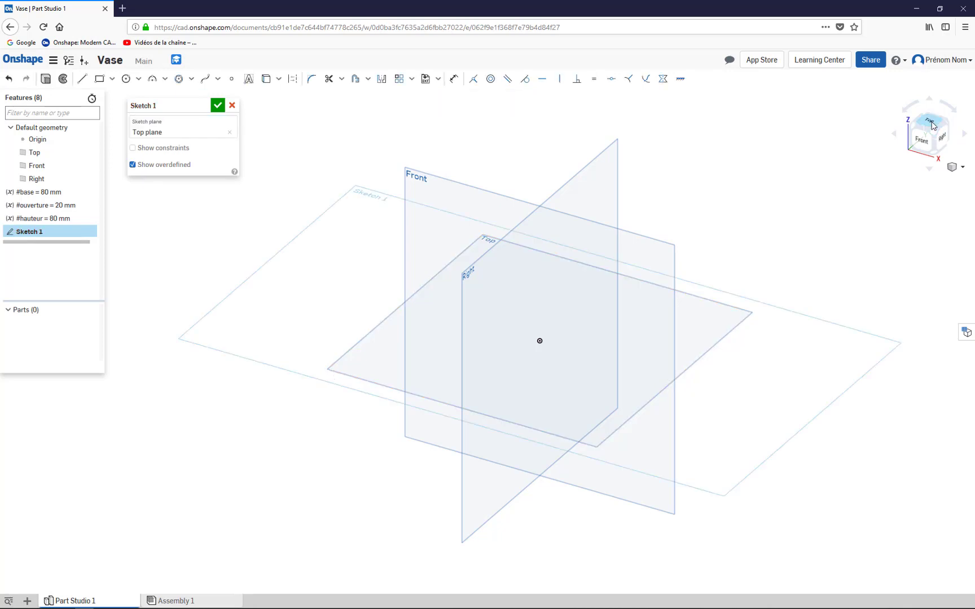
key(n)
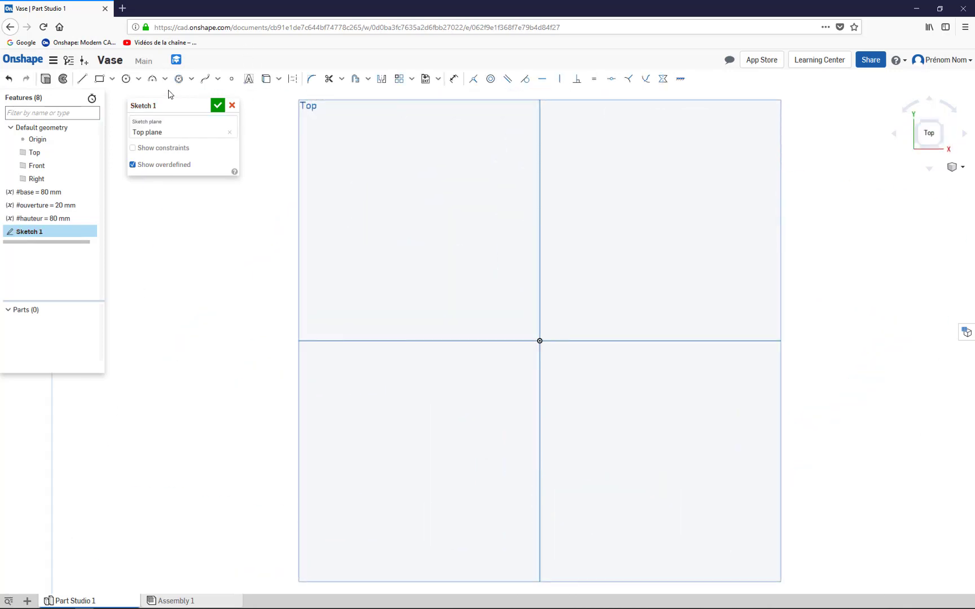
click(192, 81)
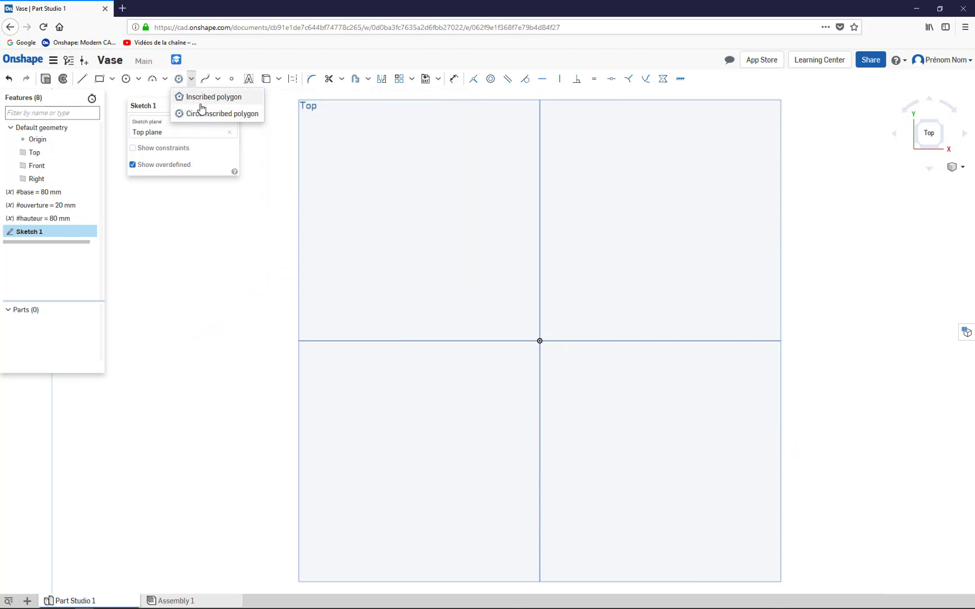
click(226, 114)
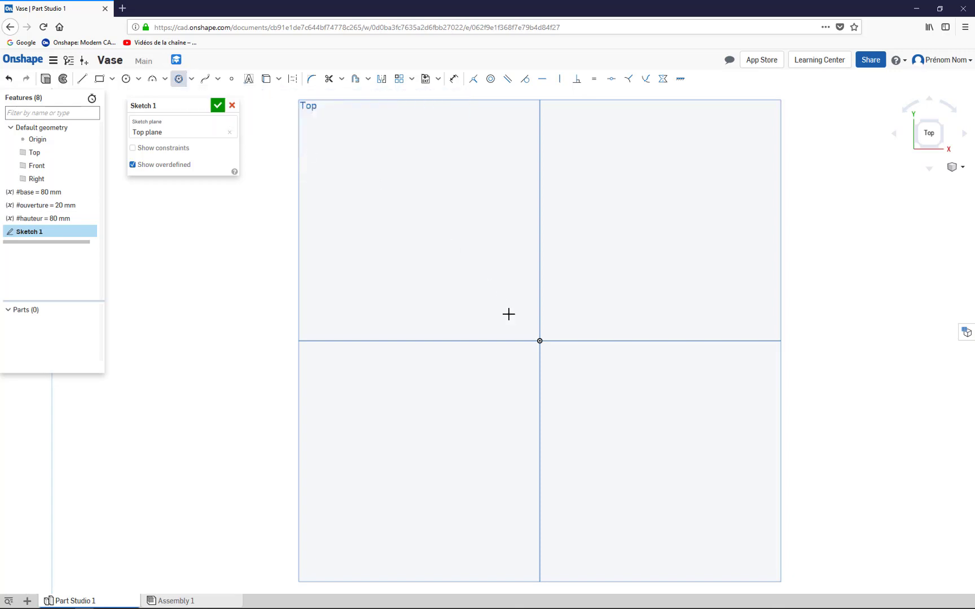
click(539, 341)
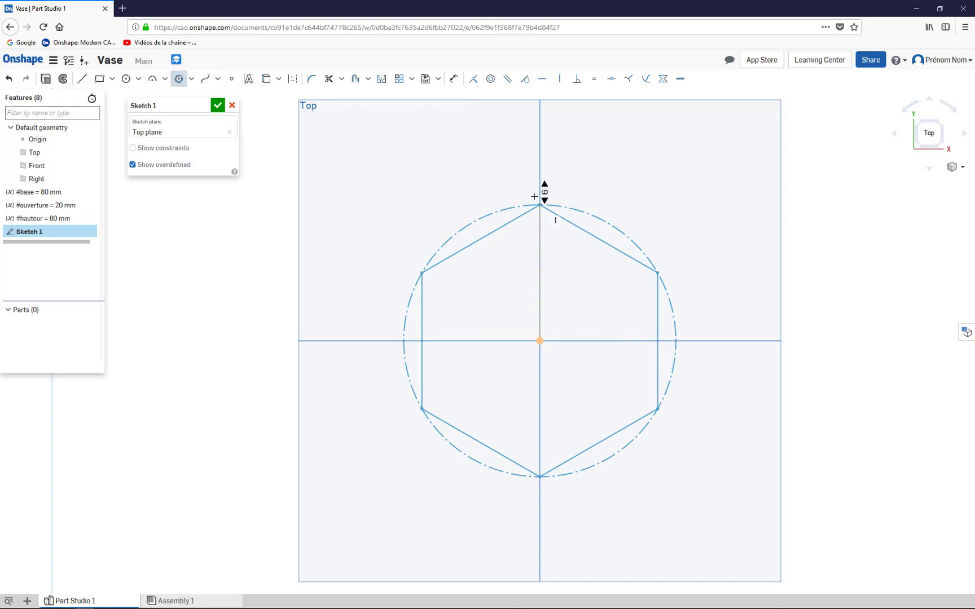
scroll(536, 199, up, 1)
scroll(537, 201, down, 4)
scroll(538, 203, up, 1)
scroll(539, 206, up, 2)
click(540, 207)
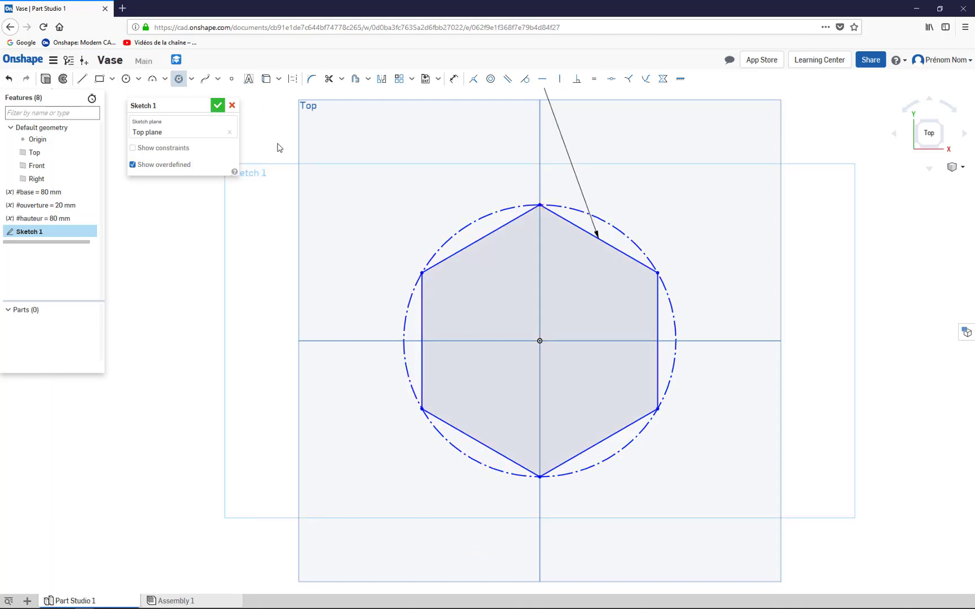
scroll(354, 192, down, 3)
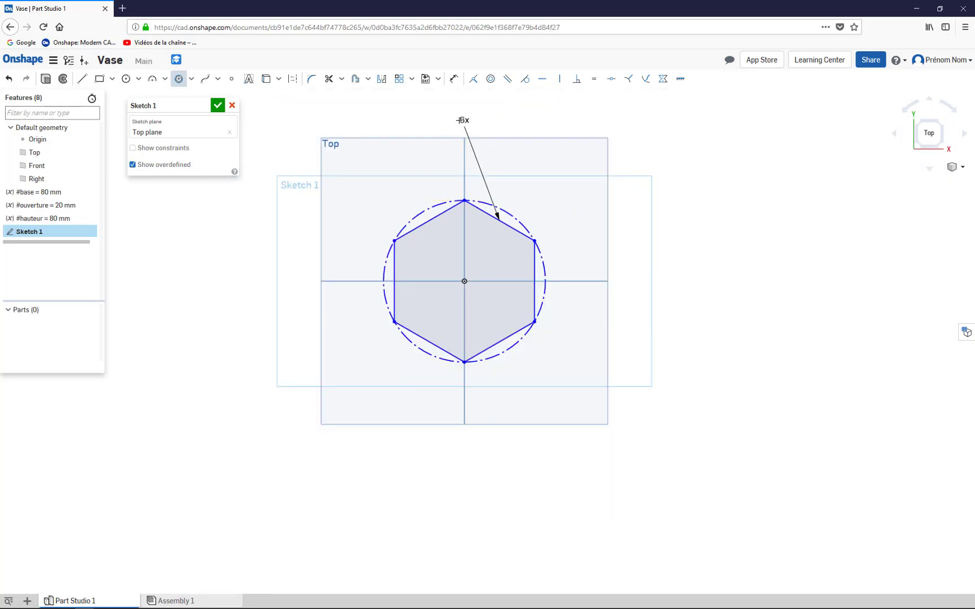
click(455, 83)
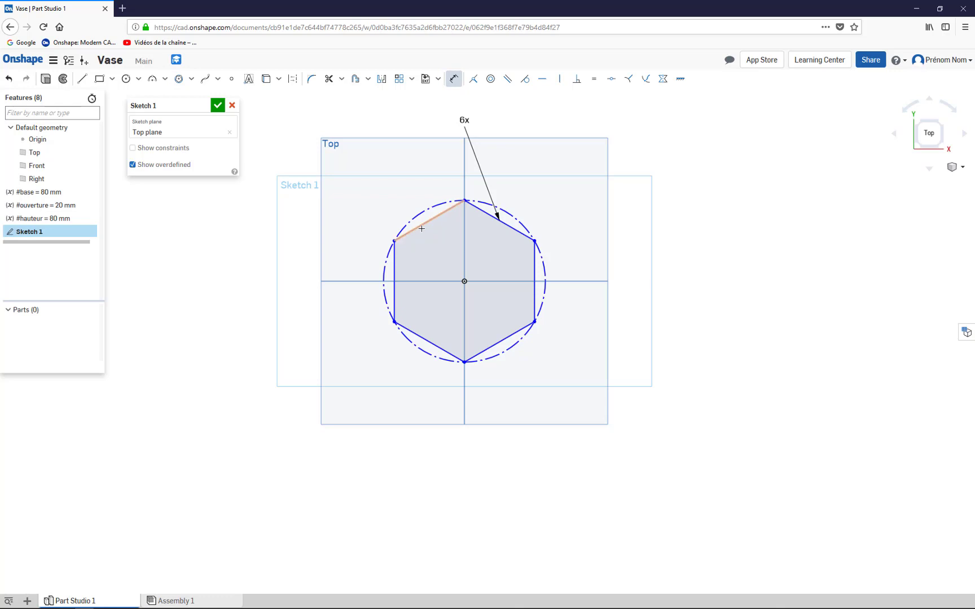
click(422, 228)
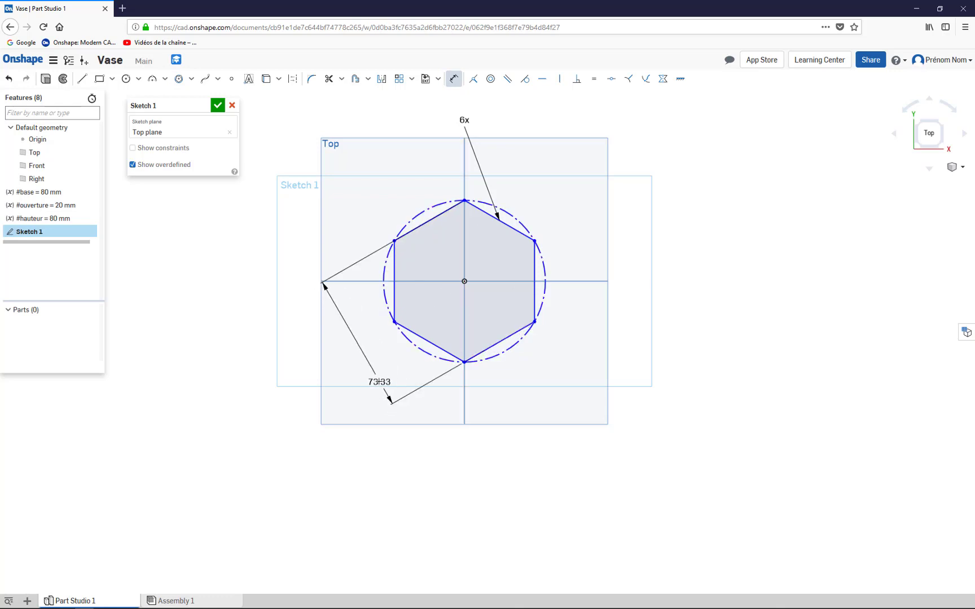
key(Escape)
Dimension the diameter of the hexagon's construction circle with the variable #base and finish the sketch
click(454, 79)
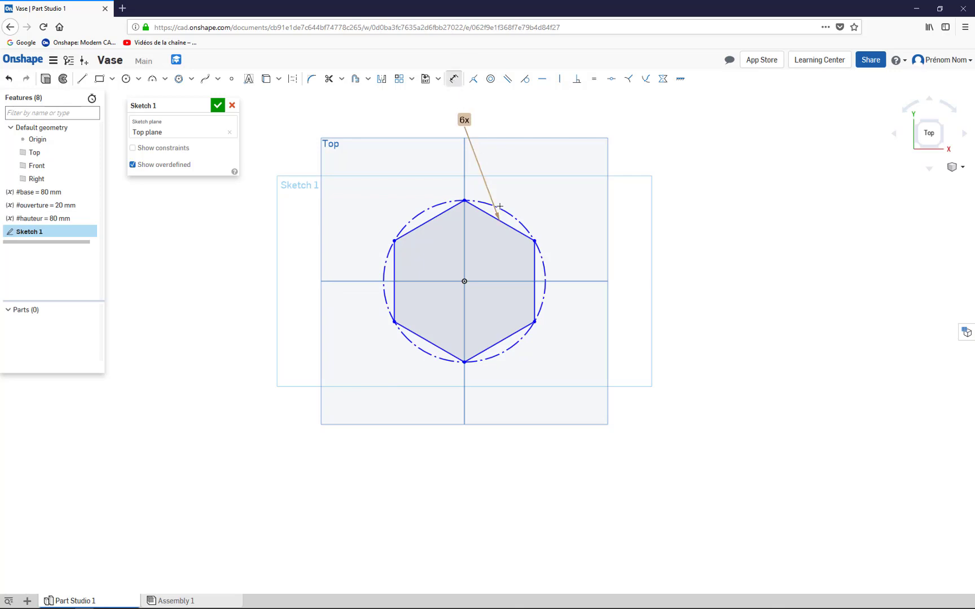
click(563, 217)
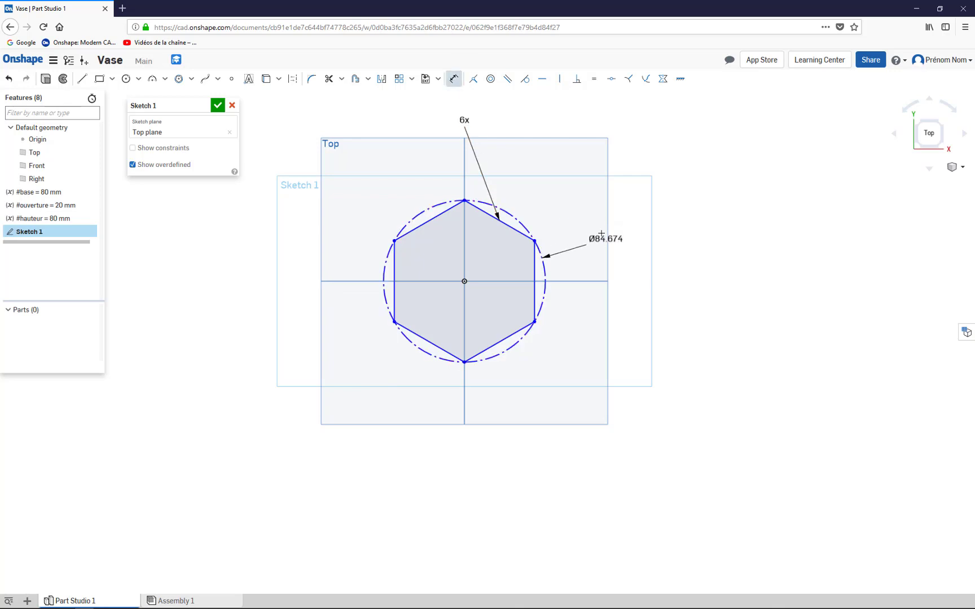
click(597, 218)
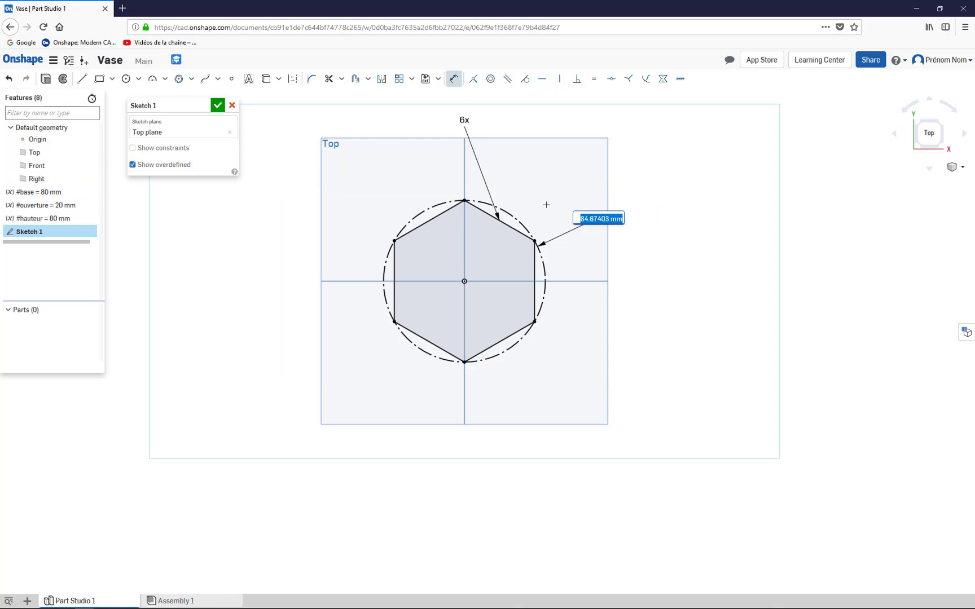
key(BackSpace)
text(#base)
key(Return)
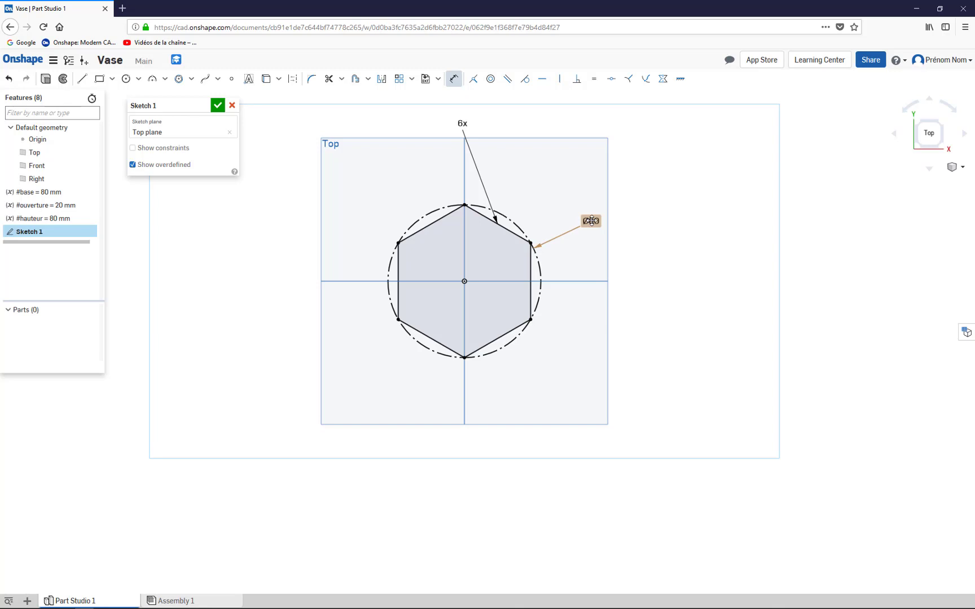
click(218, 106)
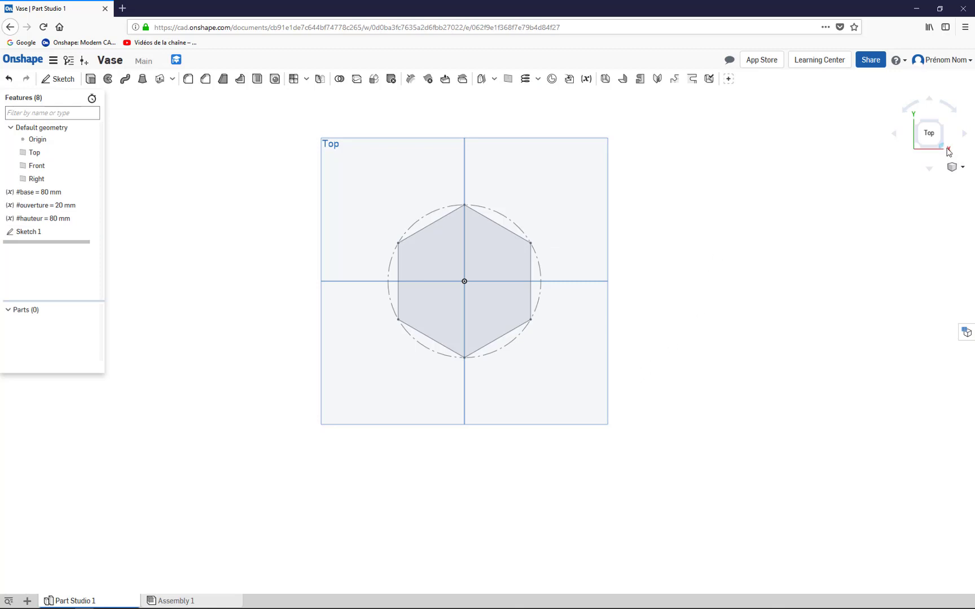
Create a plane offset above the Top plane by the variable #hauteur
click(946, 151)
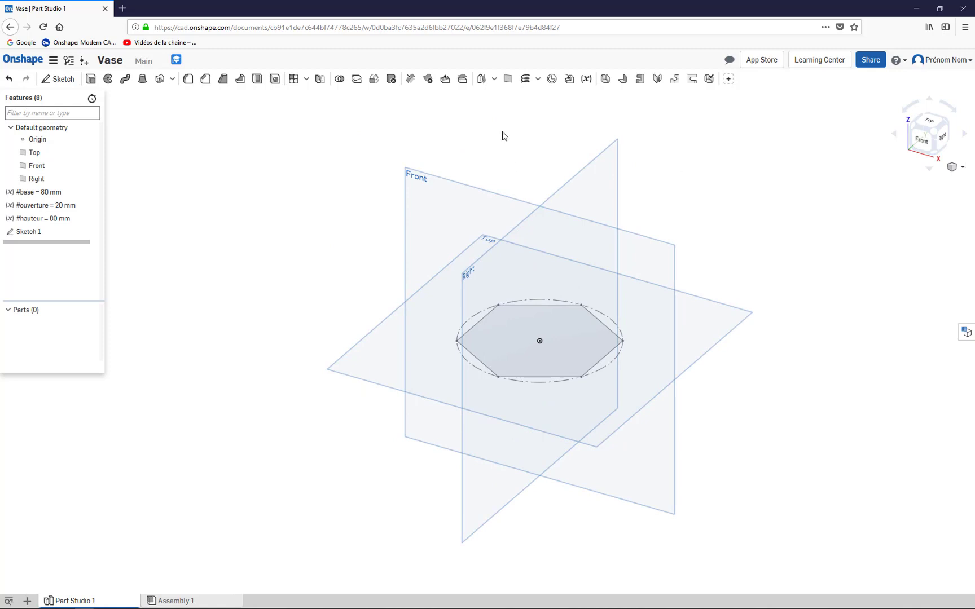
click(507, 83)
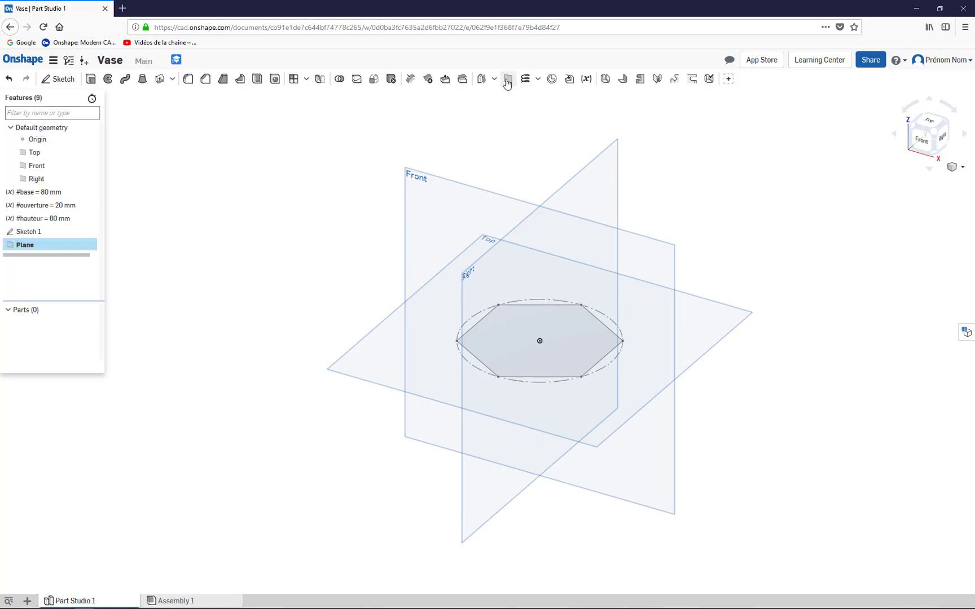
click(336, 376)
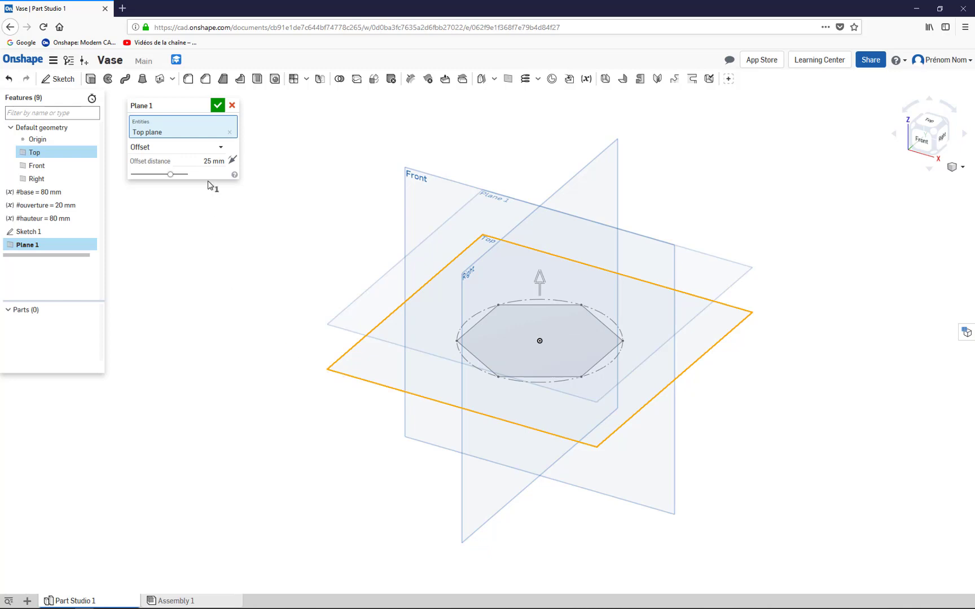
click(213, 162)
text(#hauteur)
click(221, 106)
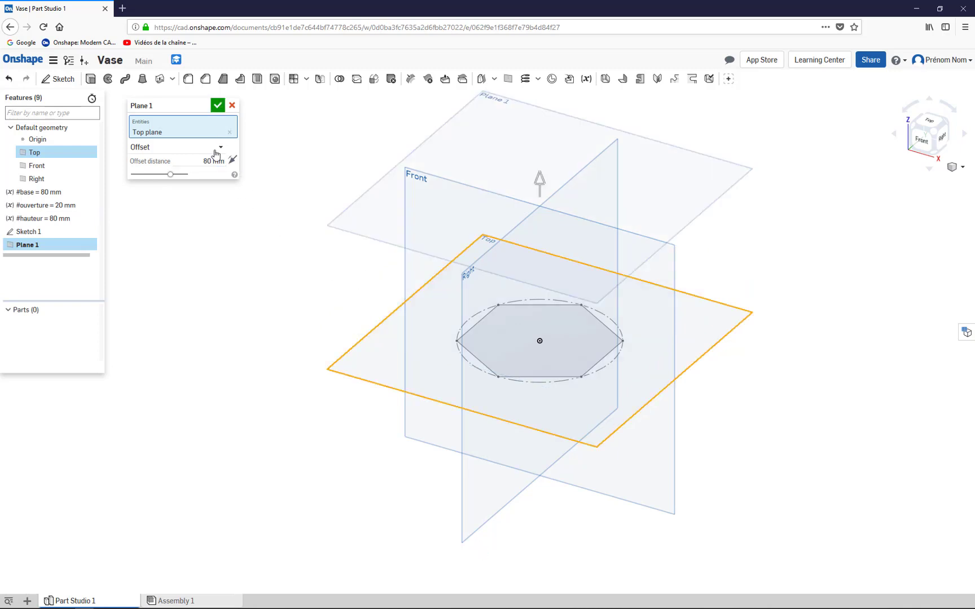
click(218, 107)
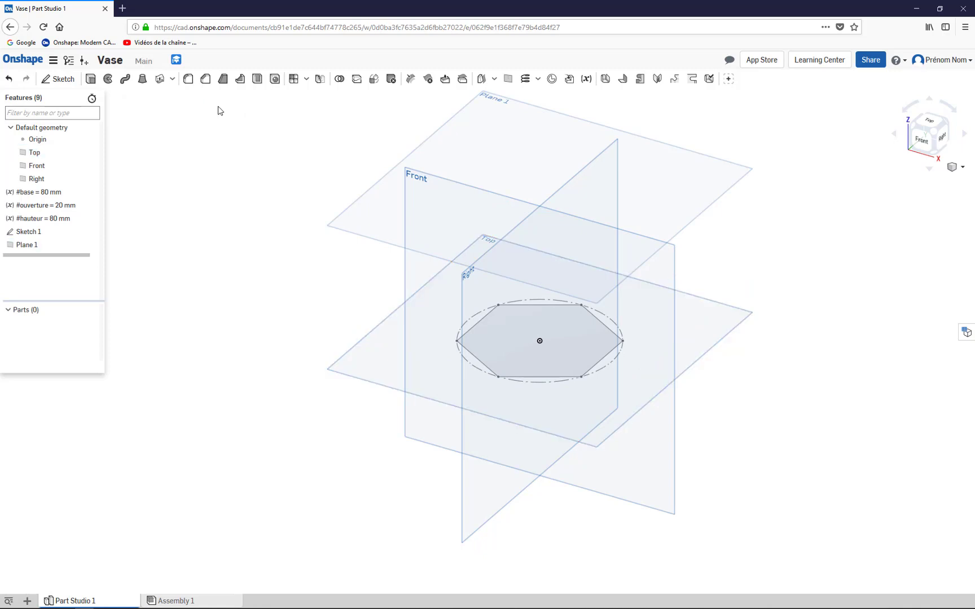
Sketch a circumscribed hexagon about 104 mm across on Plane 1, centred on the origin, and constrain one side vertex horizontal to the origin
click(62, 81)
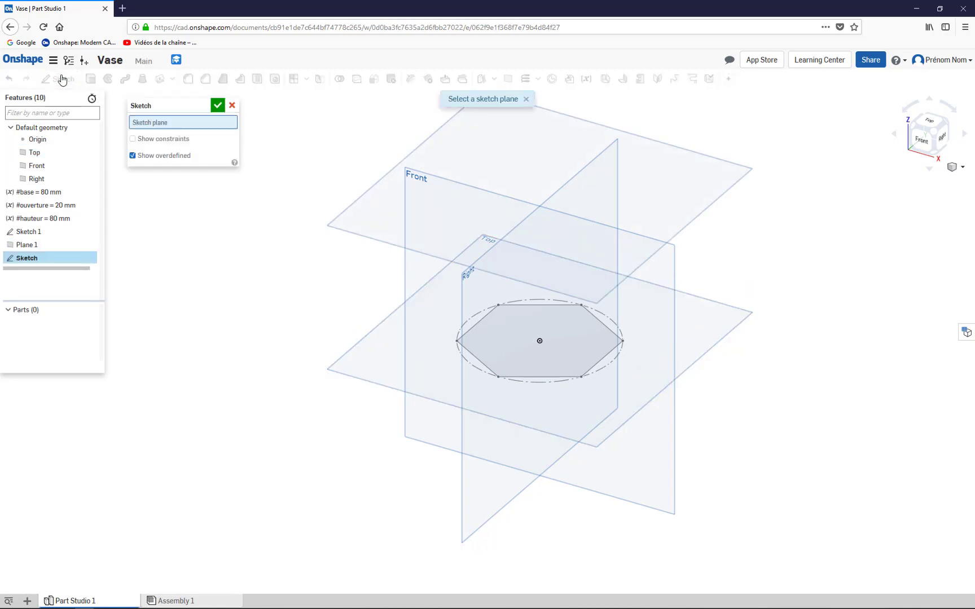
click(333, 229)
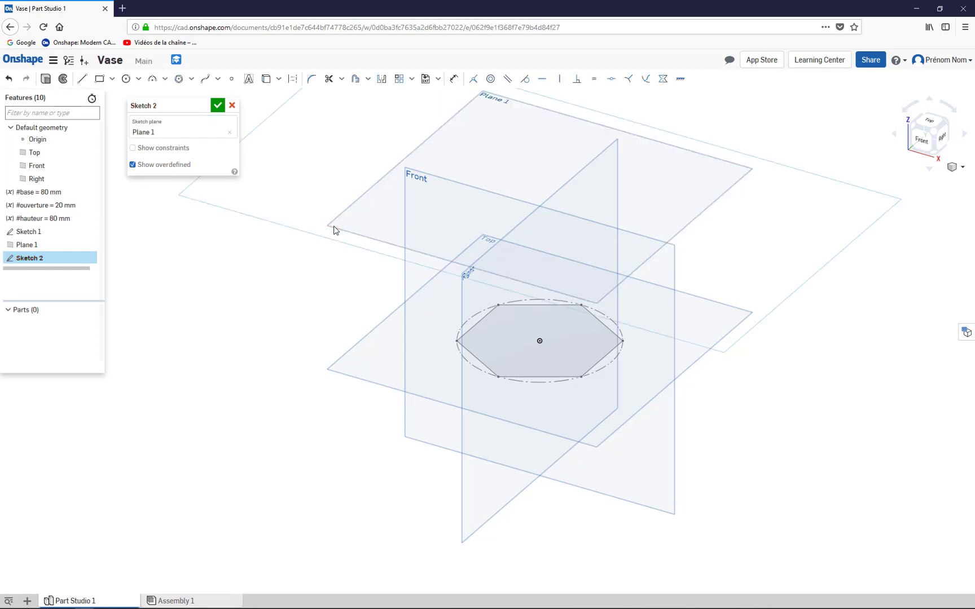
click(930, 122)
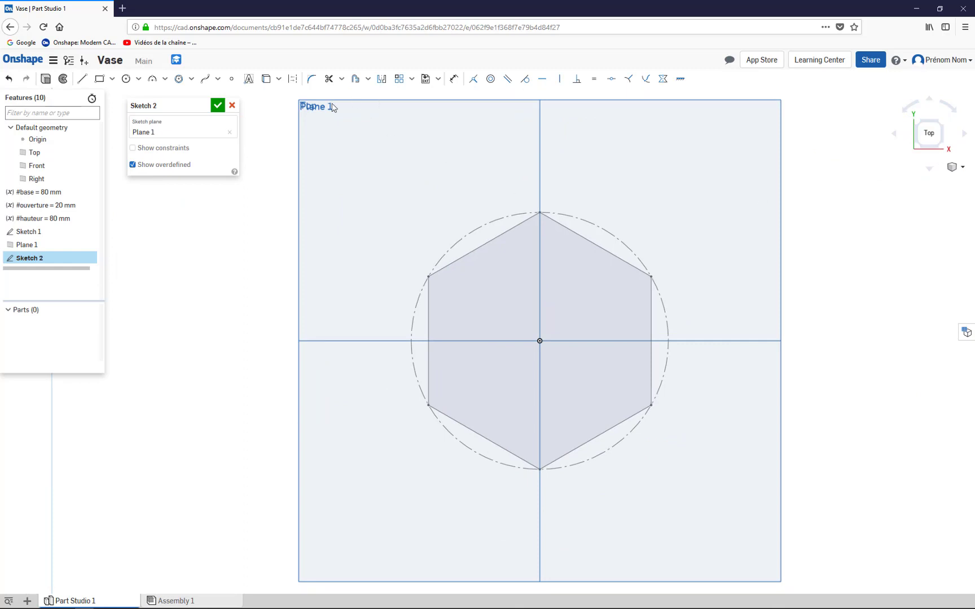
click(192, 81)
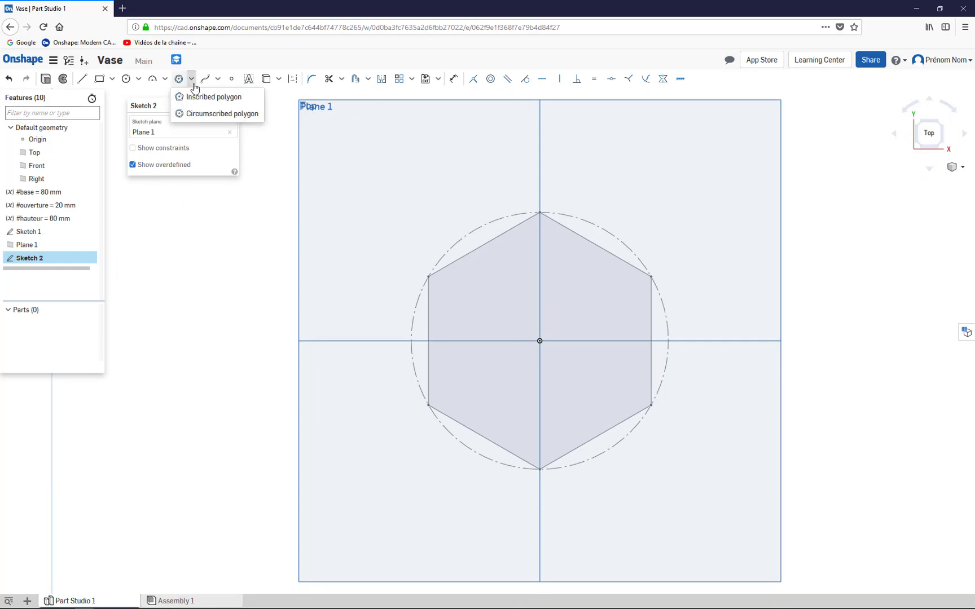
click(196, 115)
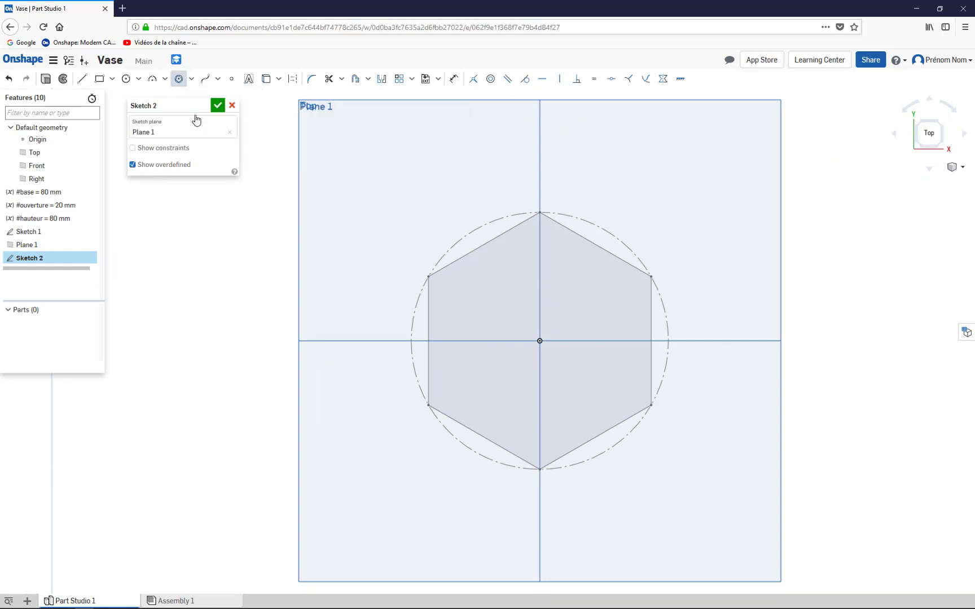
click(540, 341)
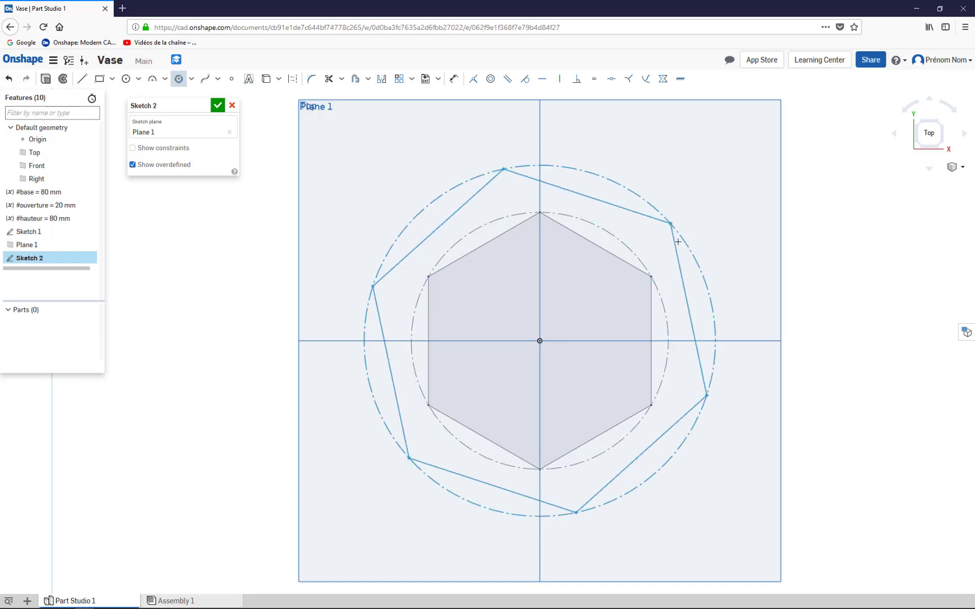
scroll(643, 214, up, 1)
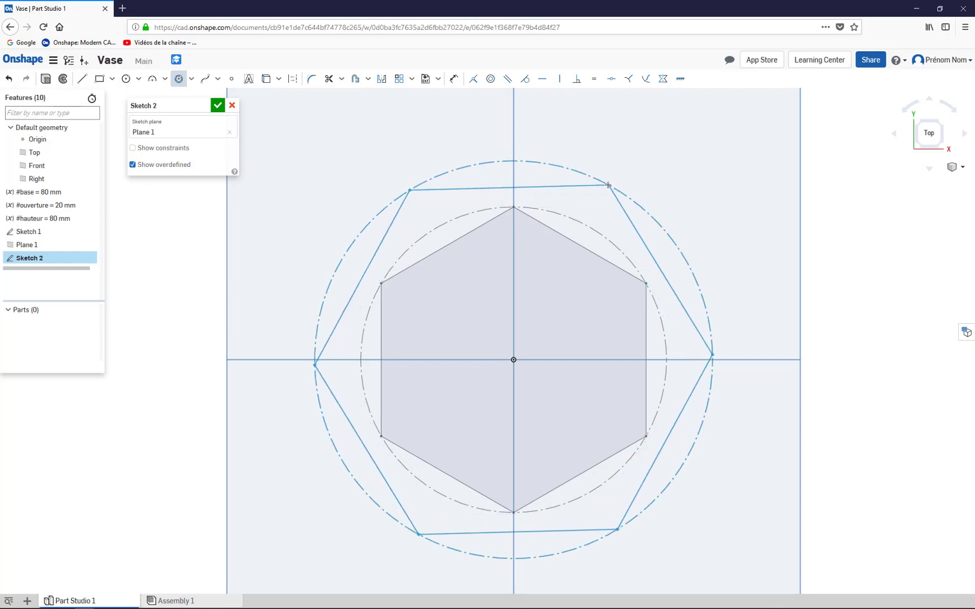
mouse_move(608, 185)
click(608, 182)
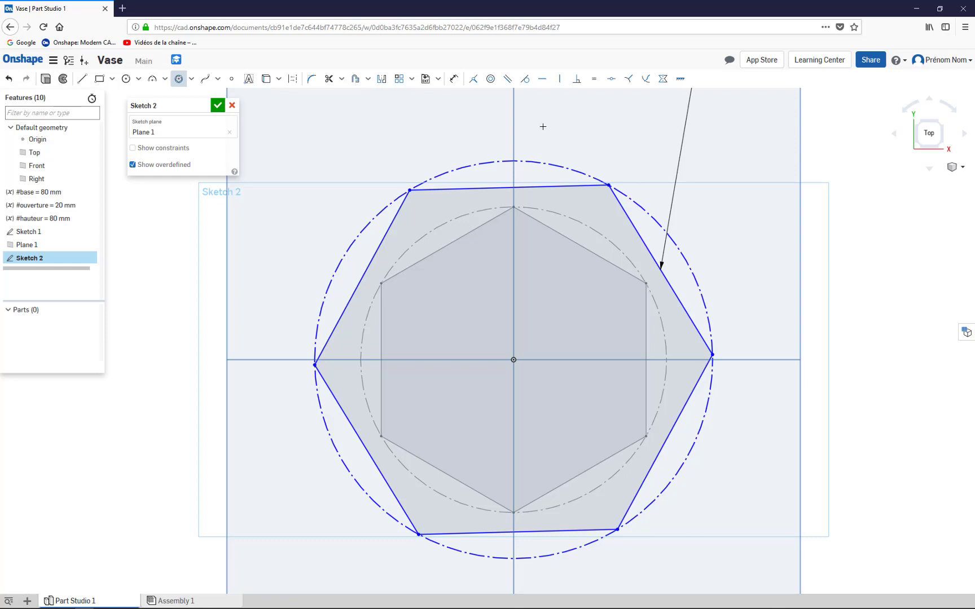
click(543, 83)
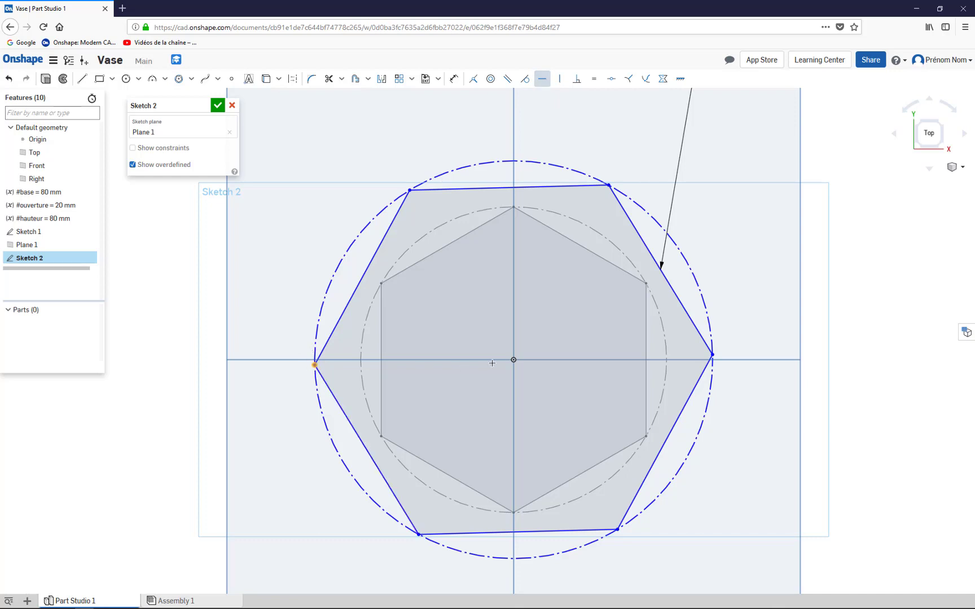
click(513, 362)
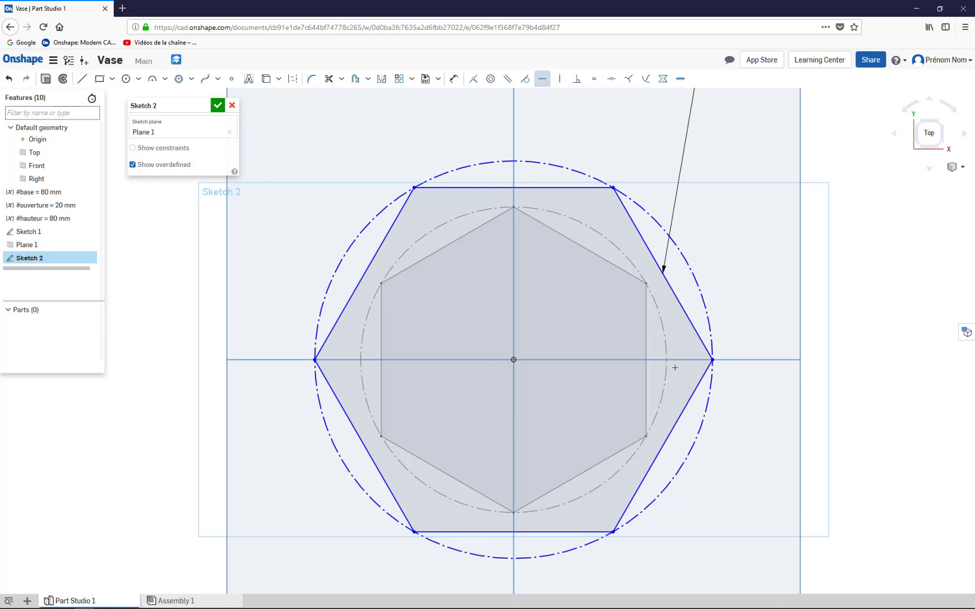
Dimension the diameter of the upper hexagon's construction circle as #base + #ouverture and finish the sketch
click(454, 78)
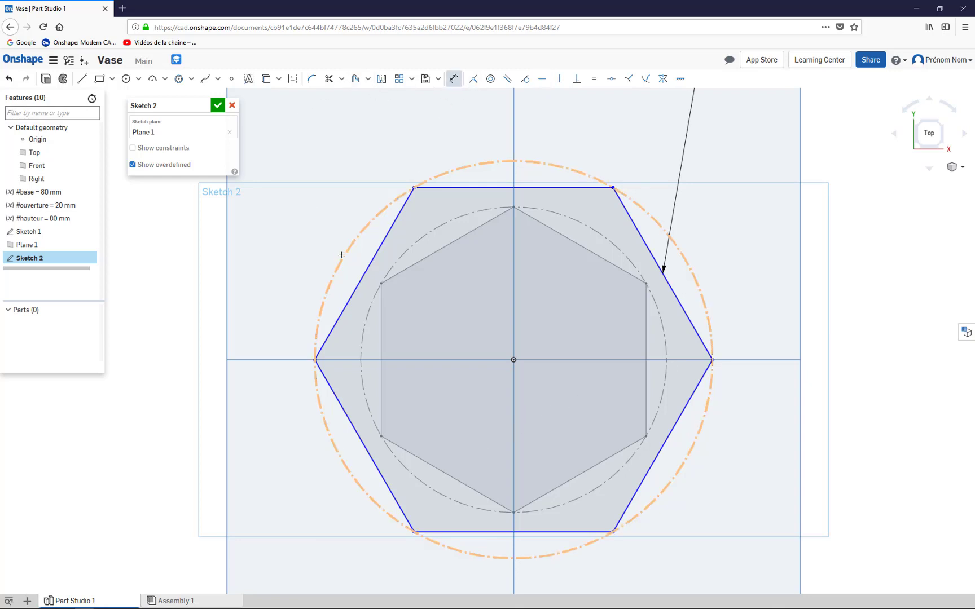
click(449, 167)
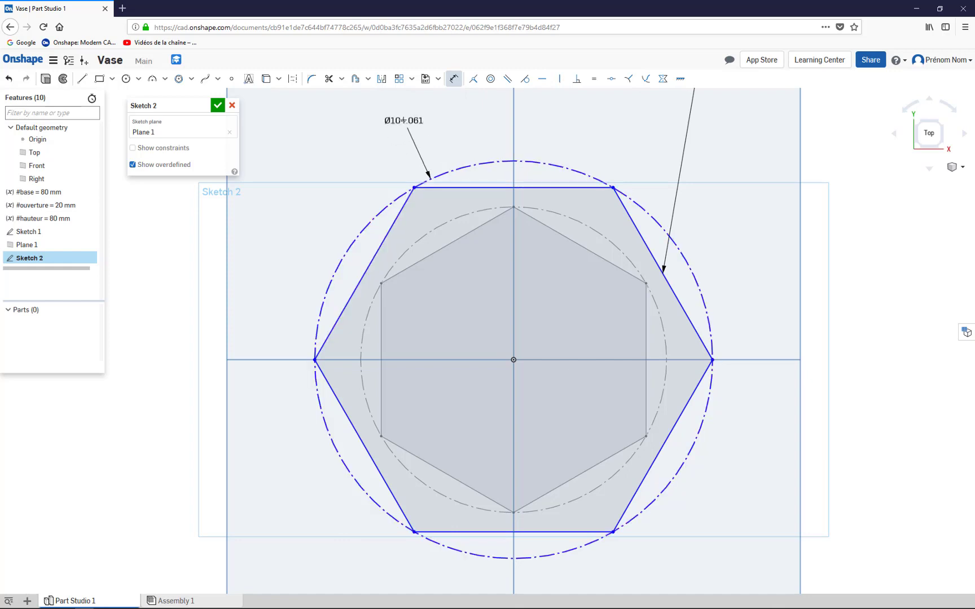
click(403, 119)
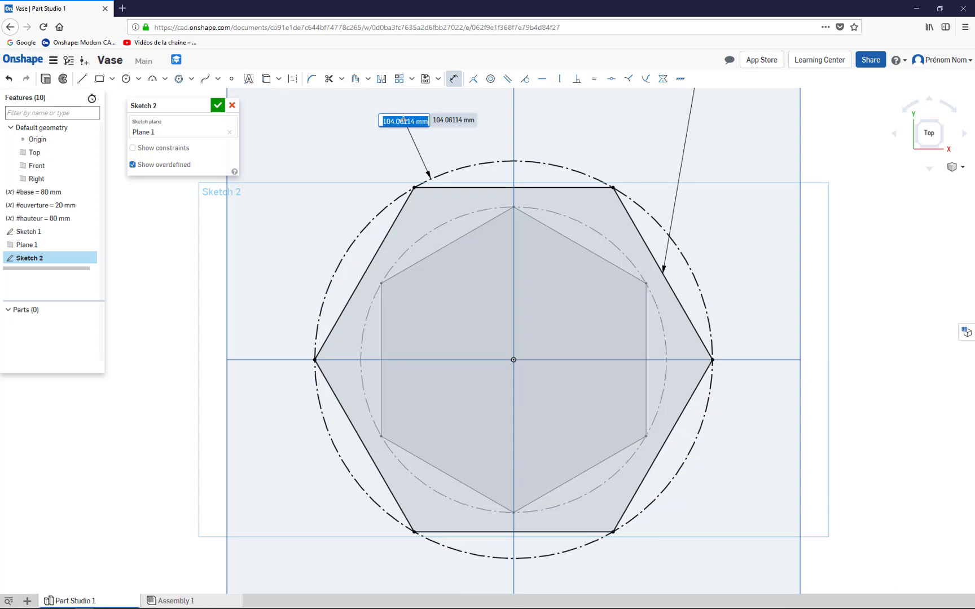
key(BackSpace)
text(#base + #ouverture)
key(ctrl+a)
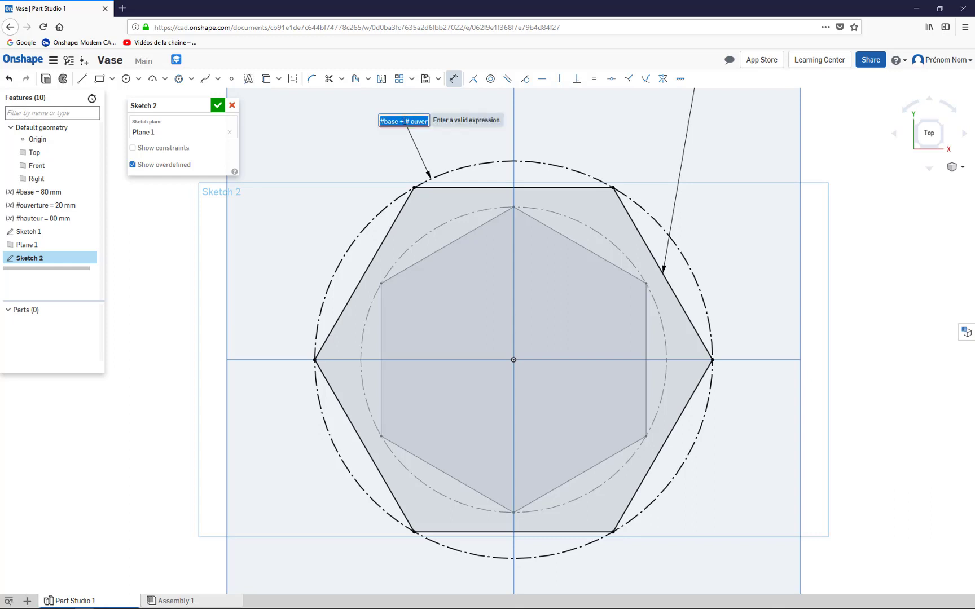
click(410, 122)
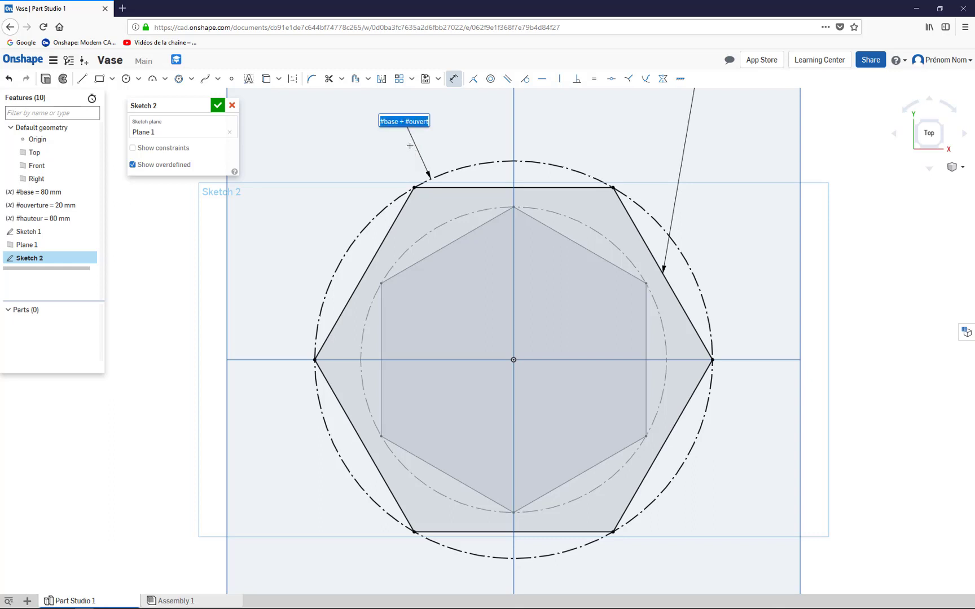
key(Return)
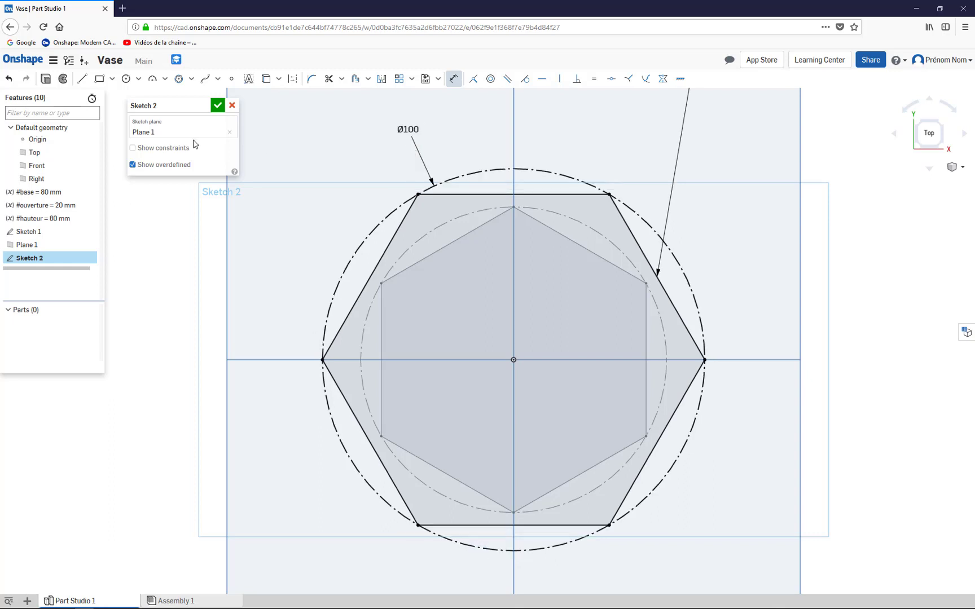
click(218, 106)
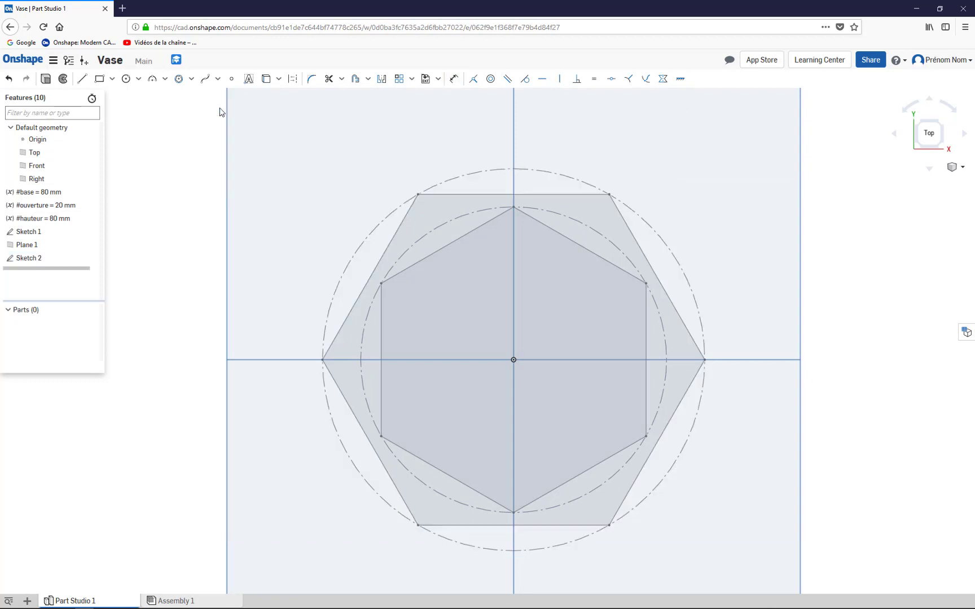
Loft a new solid from the hexagon on the Top plane to the hexagon on Plane 1
click(336, 330)
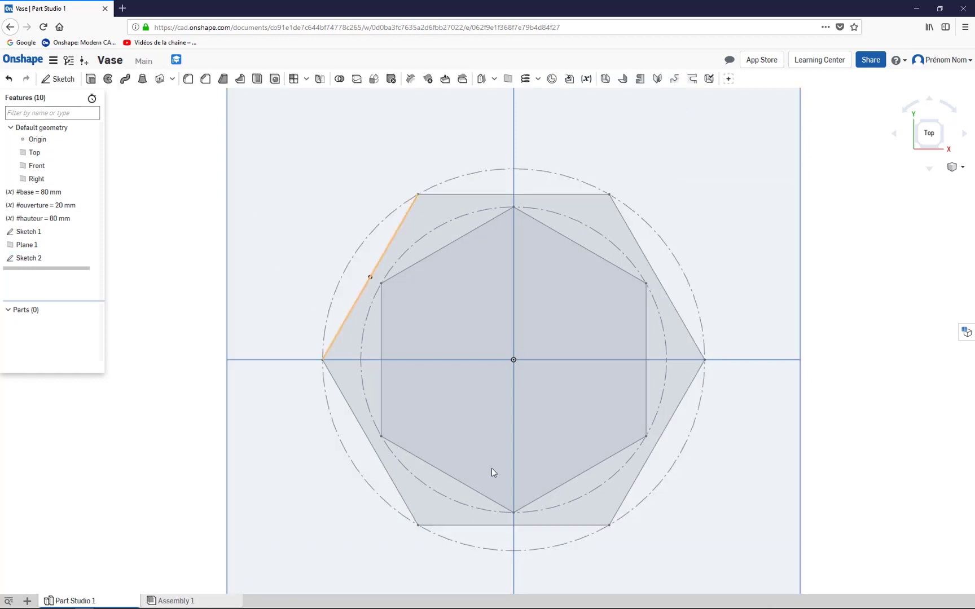
click(941, 148)
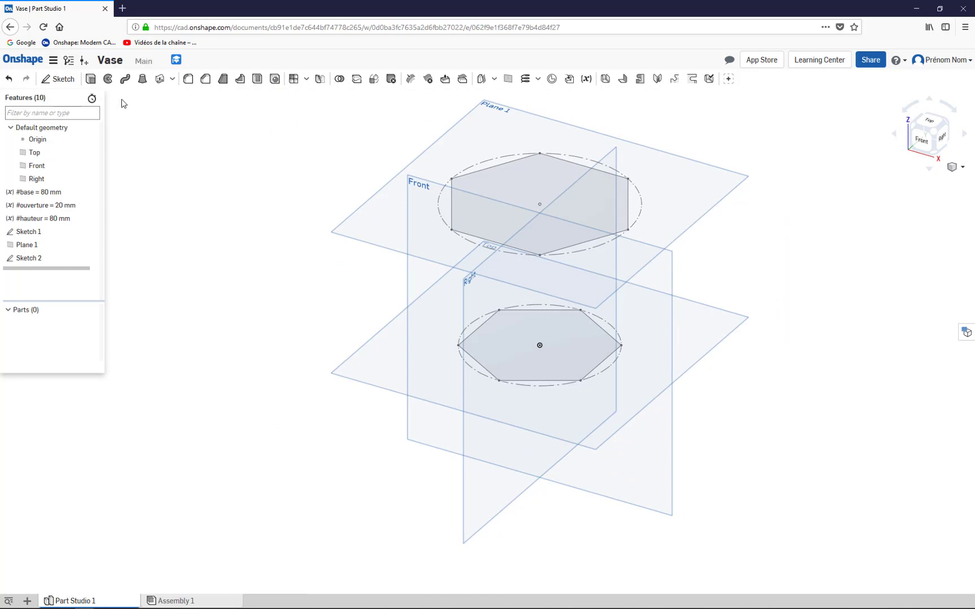
click(142, 79)
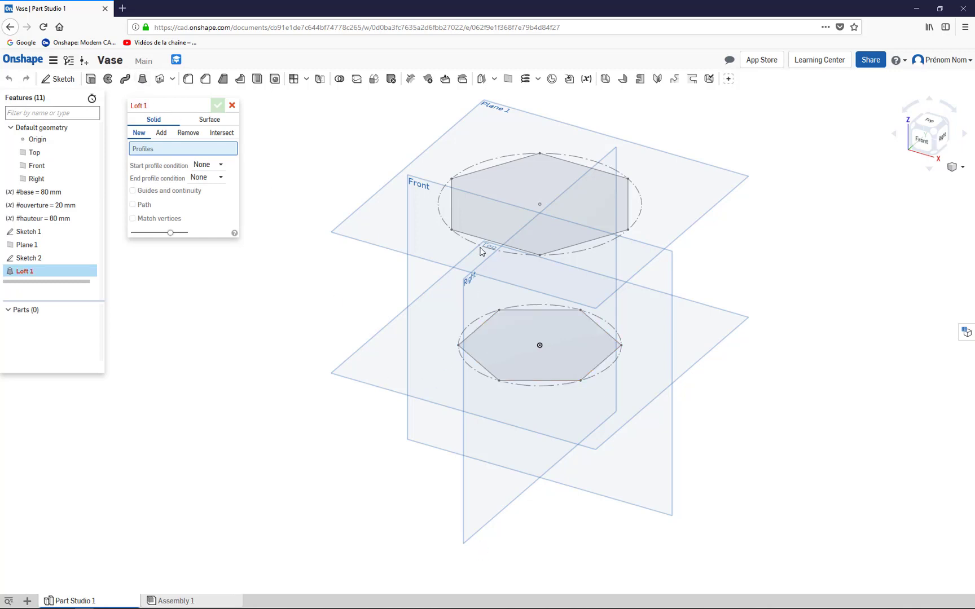
click(490, 355)
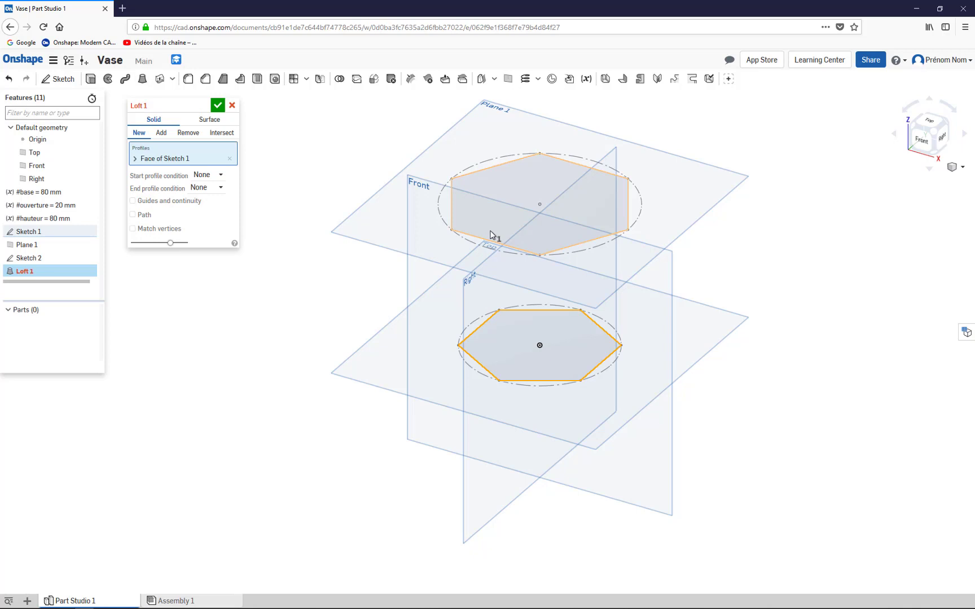
click(491, 235)
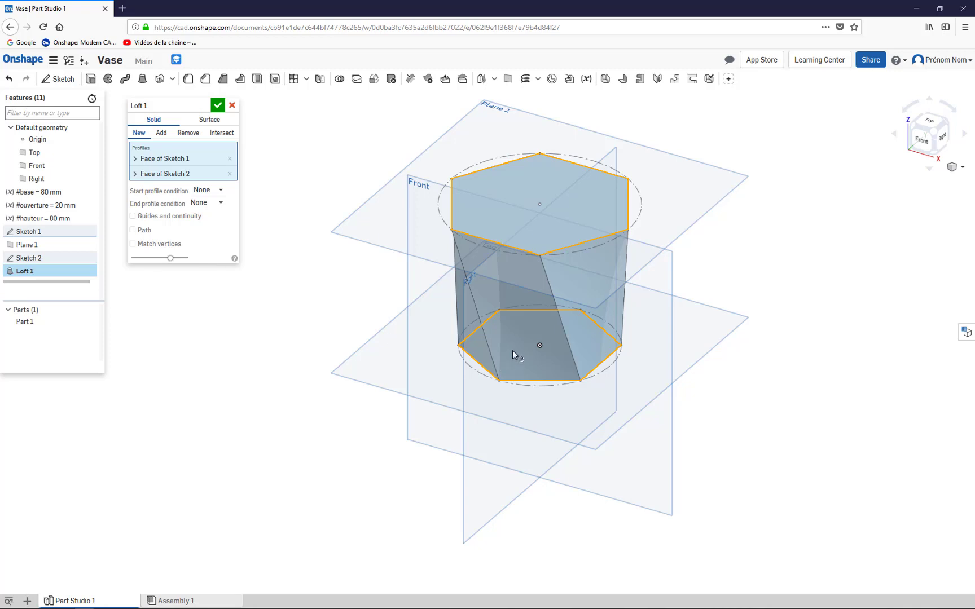
Set the loft's start and end profile conditions to Normal to profile, both with magnitude 1, and accept the loft
click(219, 190)
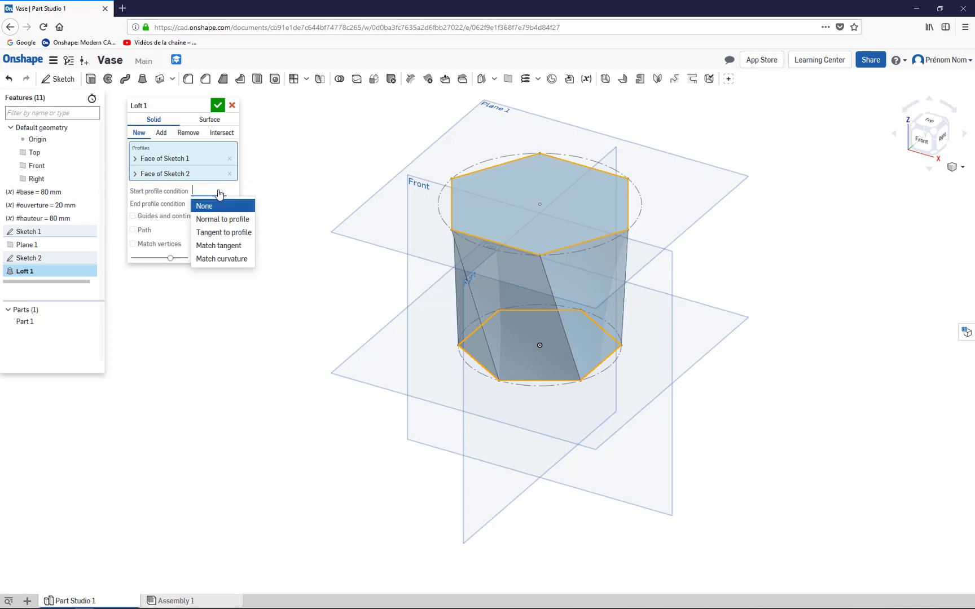
click(234, 224)
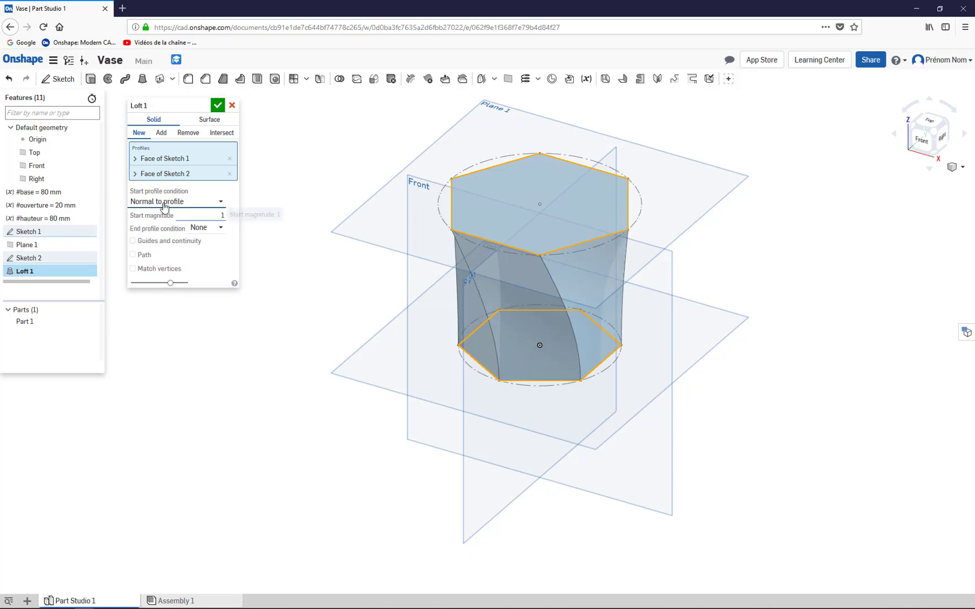
click(219, 229)
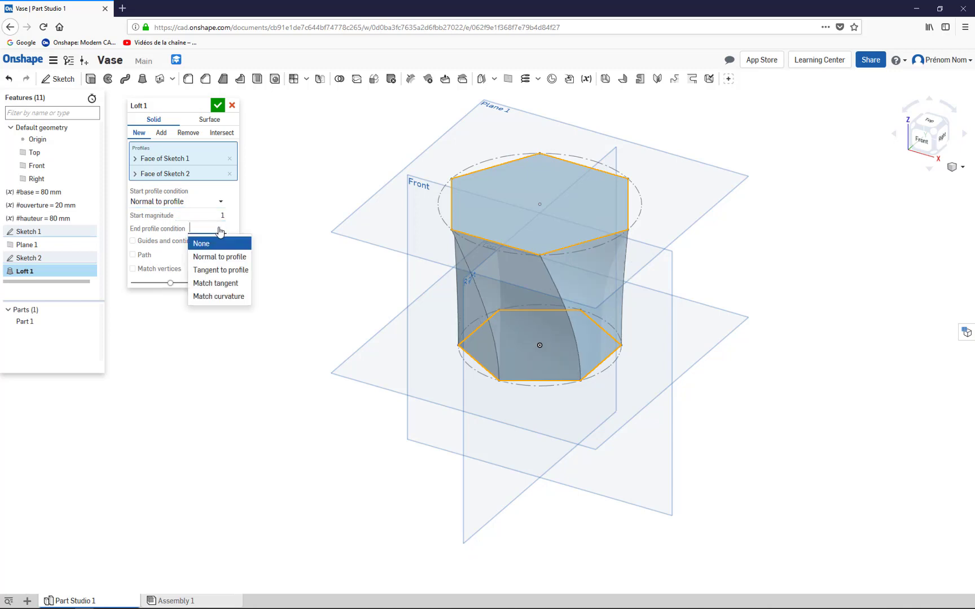
click(216, 258)
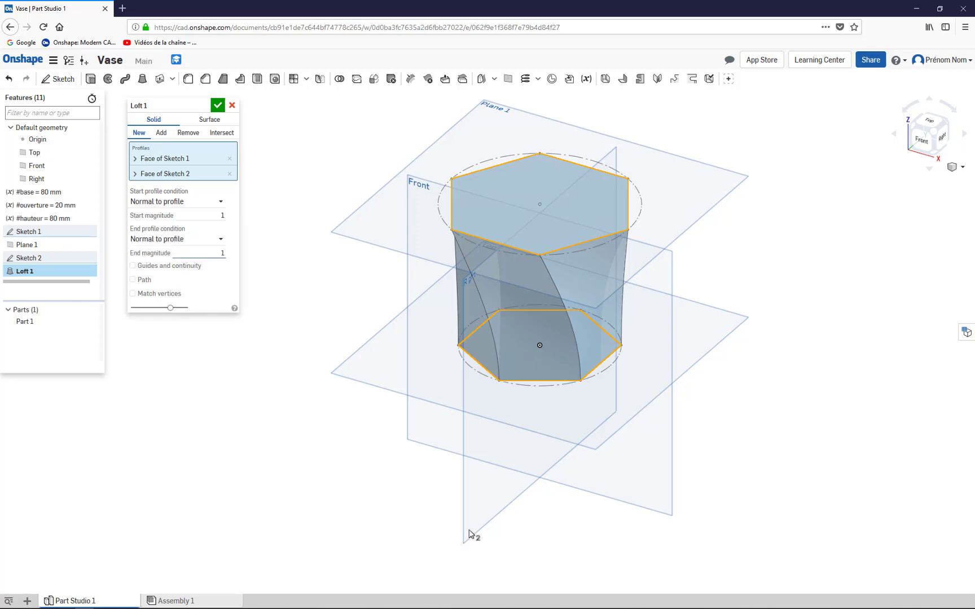
right_drag(614, 455, 636, 429)
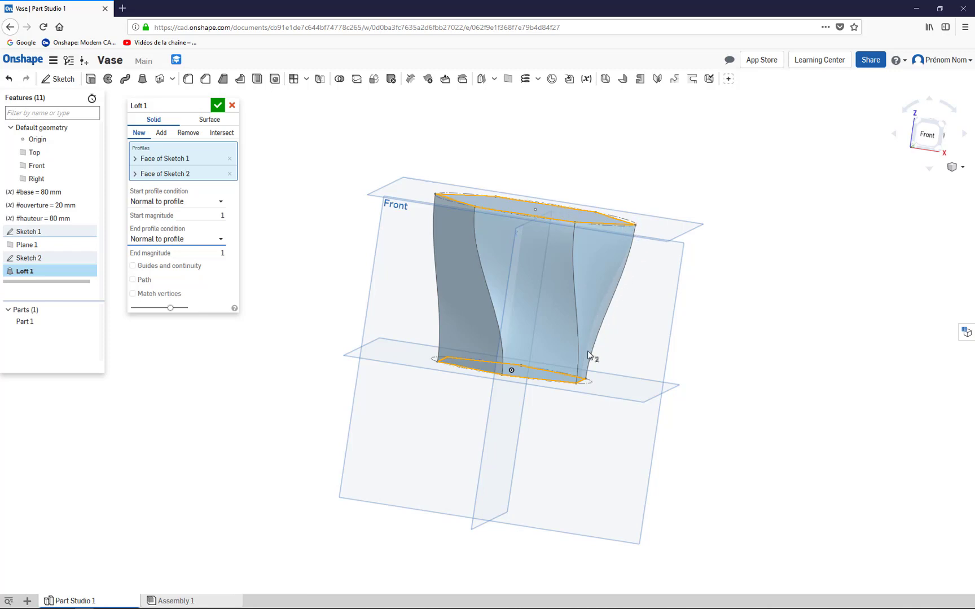
click(212, 108)
key(shift+7)
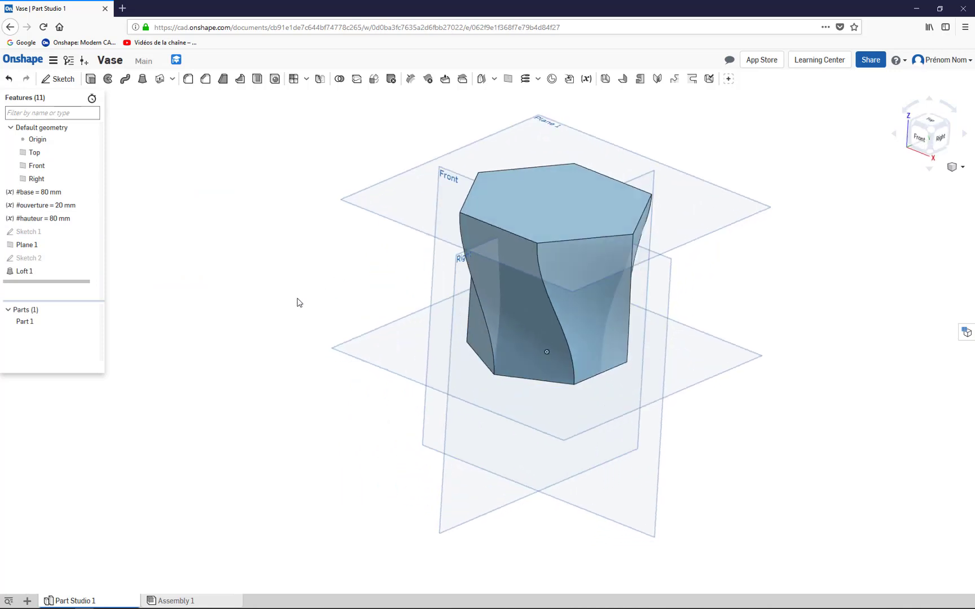
Shell the lofted body with a 2.5 mm wall thickness, removing its upper hexagonal face
click(256, 82)
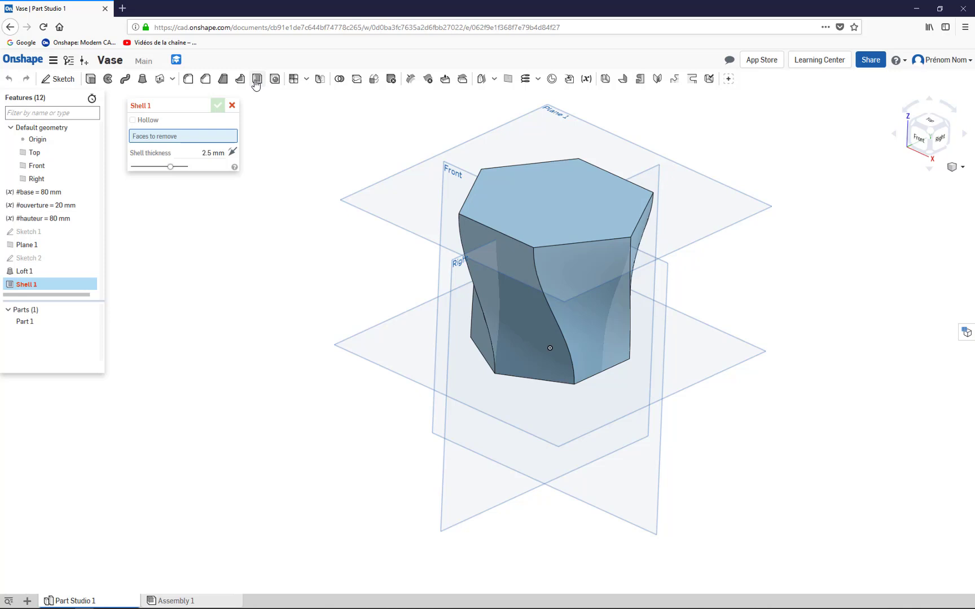
click(565, 211)
mouse_move(557, 223)
right_down()
mouse_move(540, 261)
mouse_move(557, 226)
right_up()
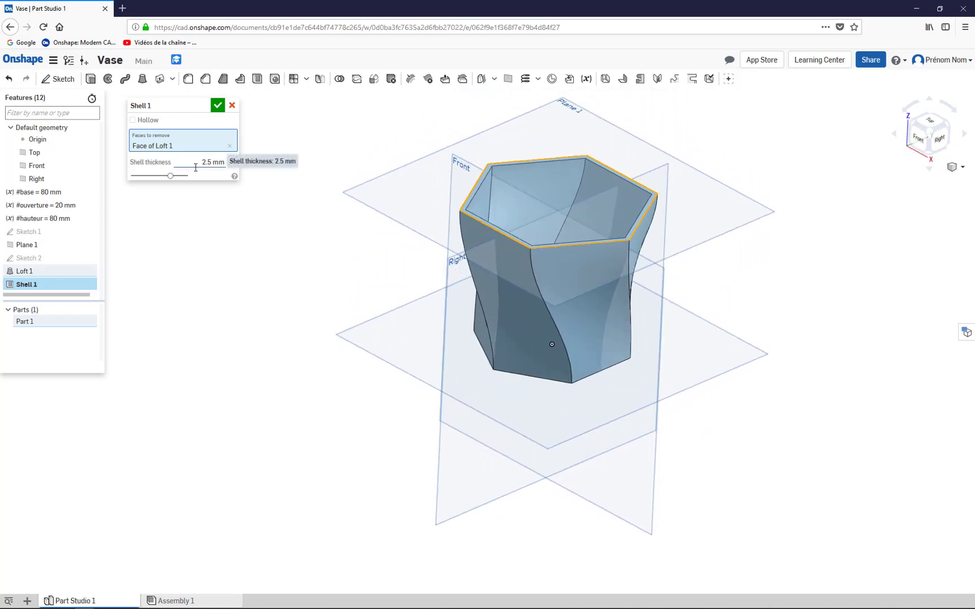
click(217, 105)
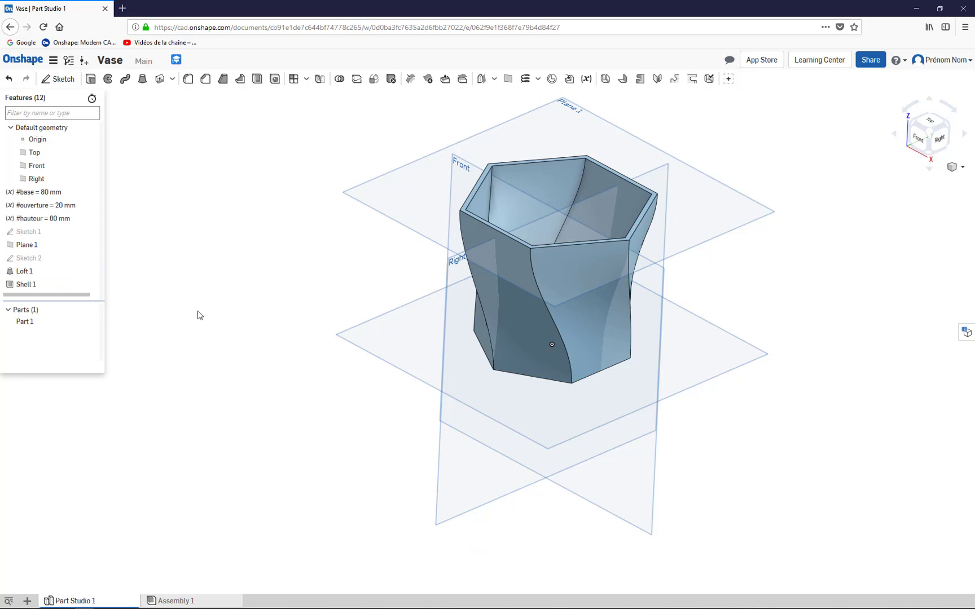
Set the vase's height variable #hauteur to 120 mm and accept the change
mouse_move(228, 335)
right_down()
mouse_move(219, 321)
mouse_move(228, 320)
right_up()
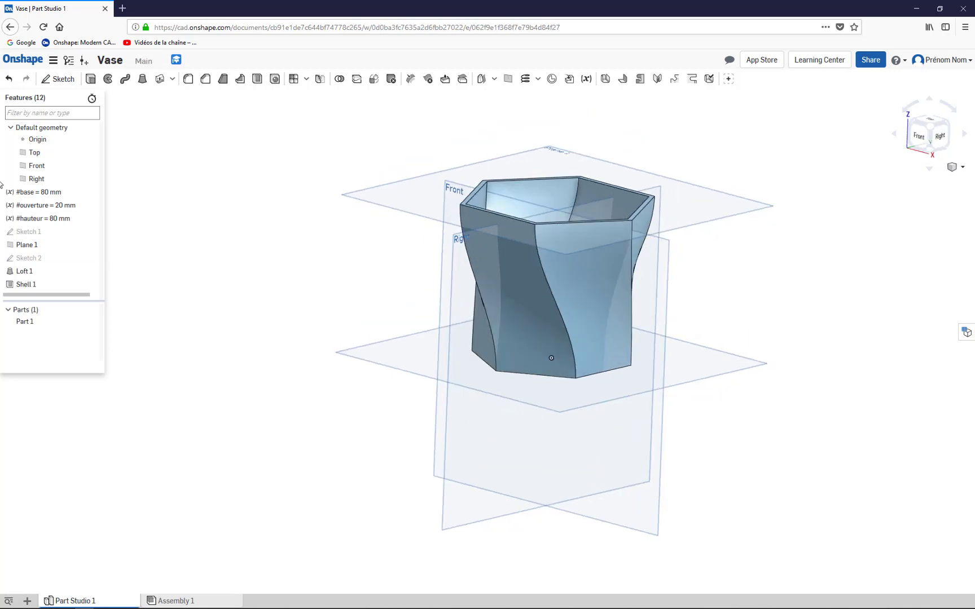
click(57, 221)
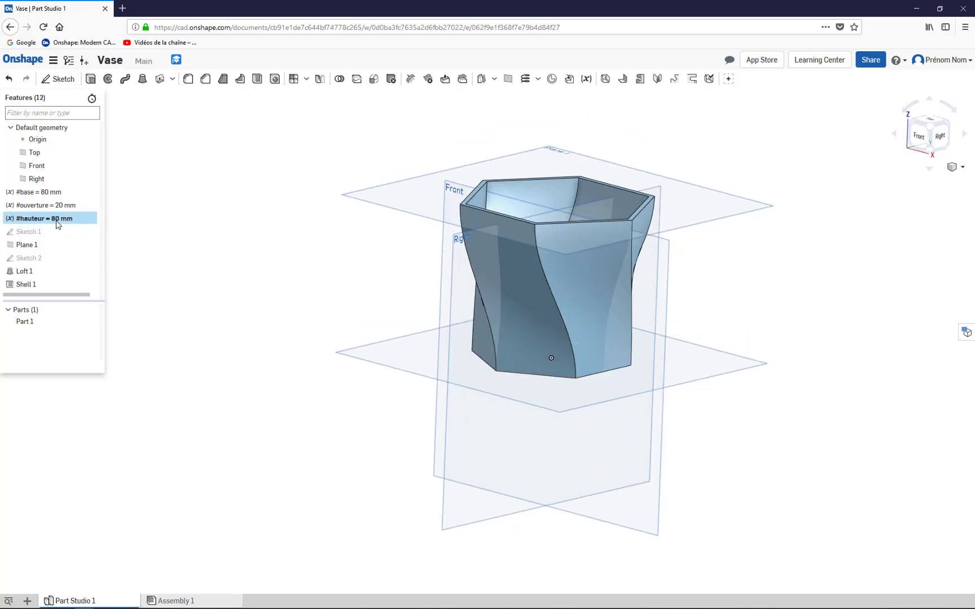
double_click(57, 224)
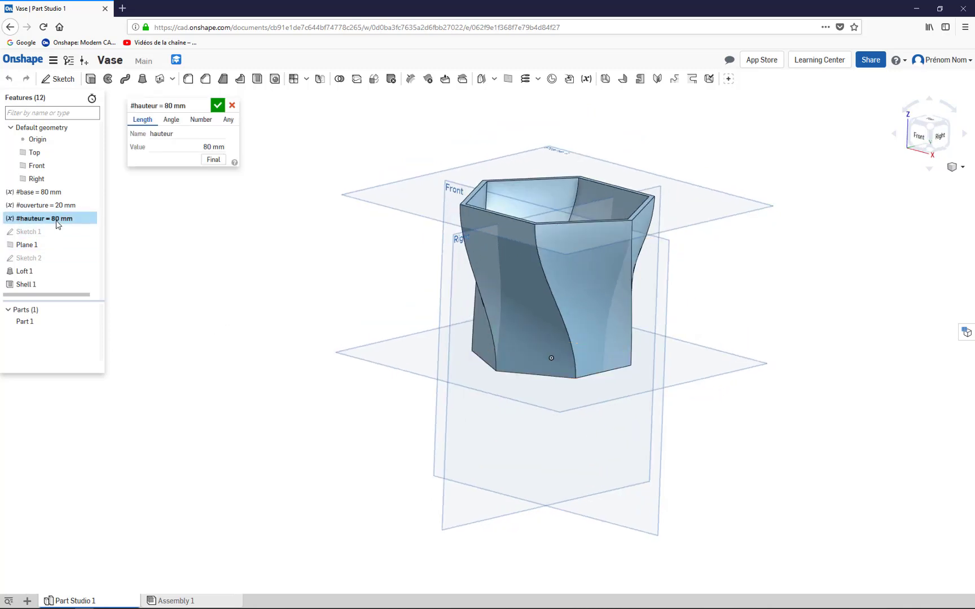
text(120)
click(204, 160)
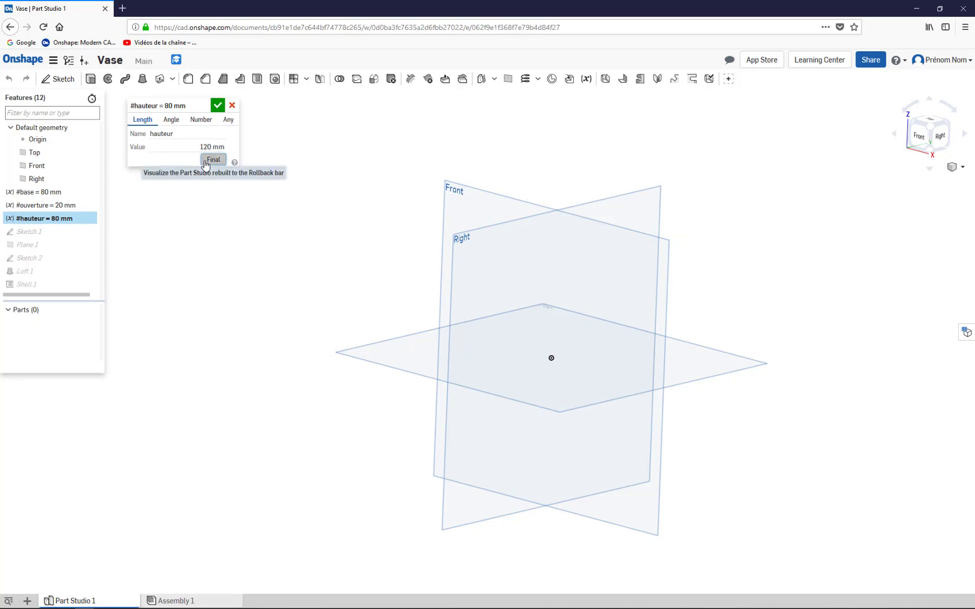
click(218, 105)
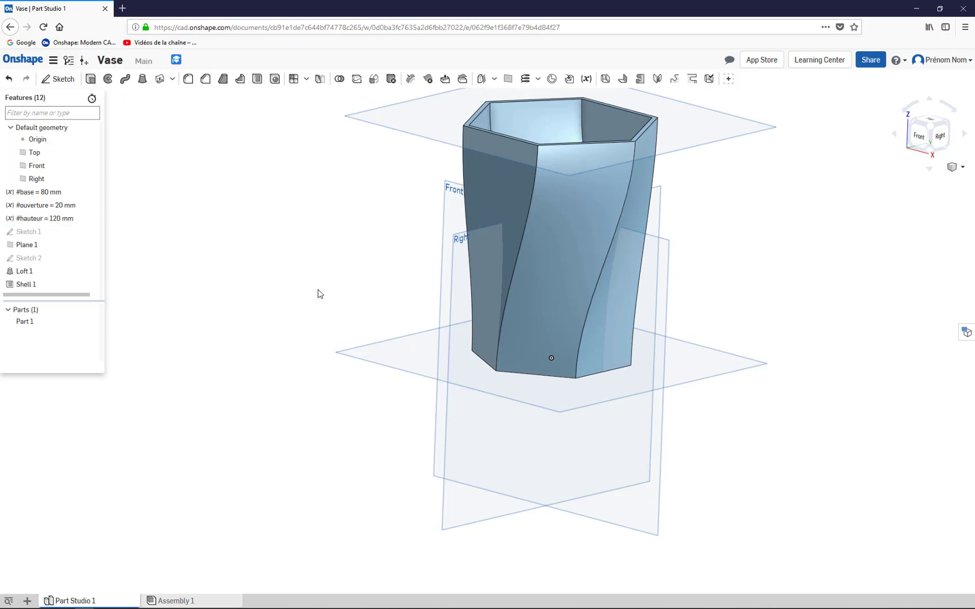
Set the opening variable #ouverture to 50 mm to widen the vase's upper rim
scroll(391, 388, down, 2)
scroll(346, 348, up, 4)
scroll(368, 422, down, 4)
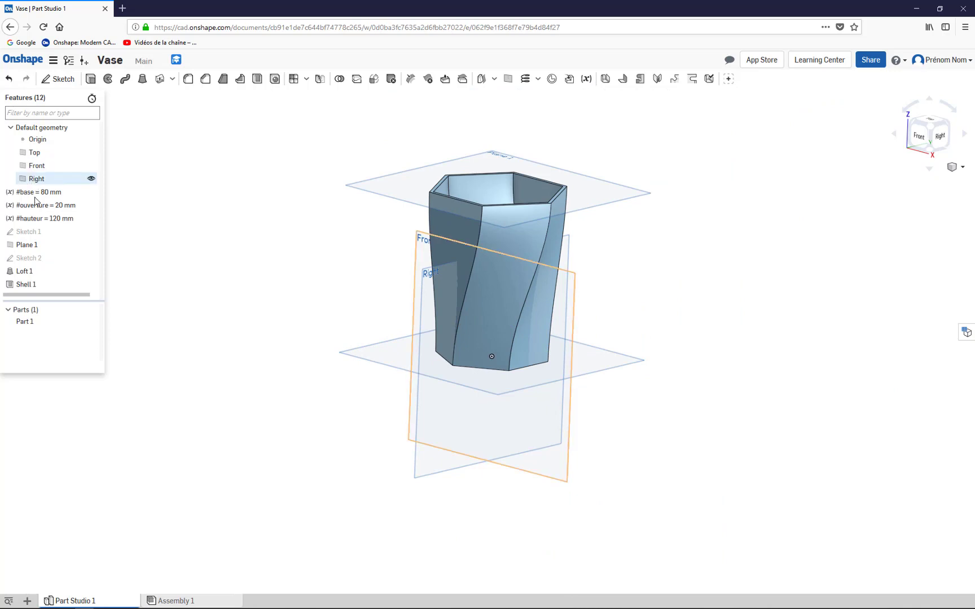
click(56, 208)
double_click(56, 208)
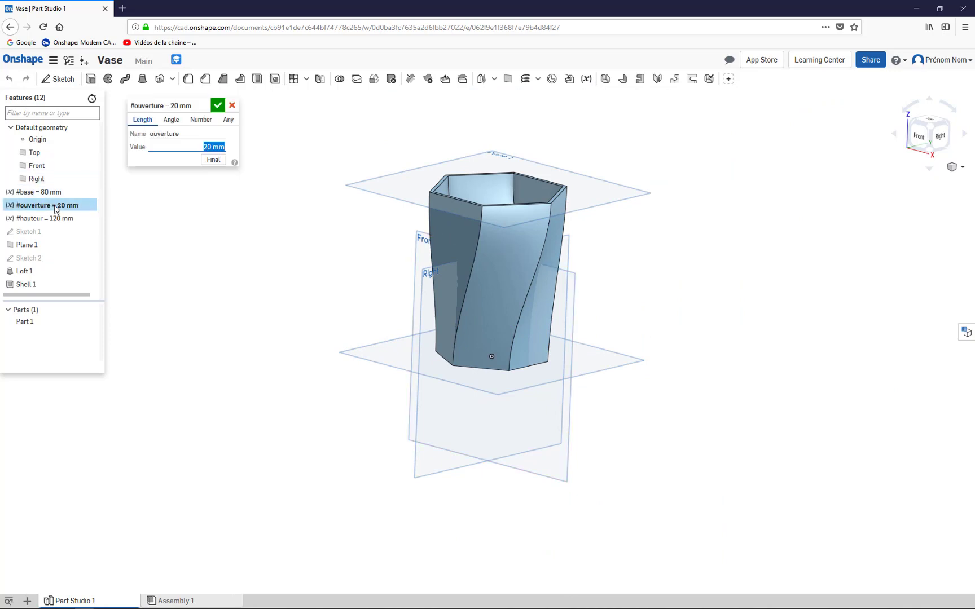
text(50)
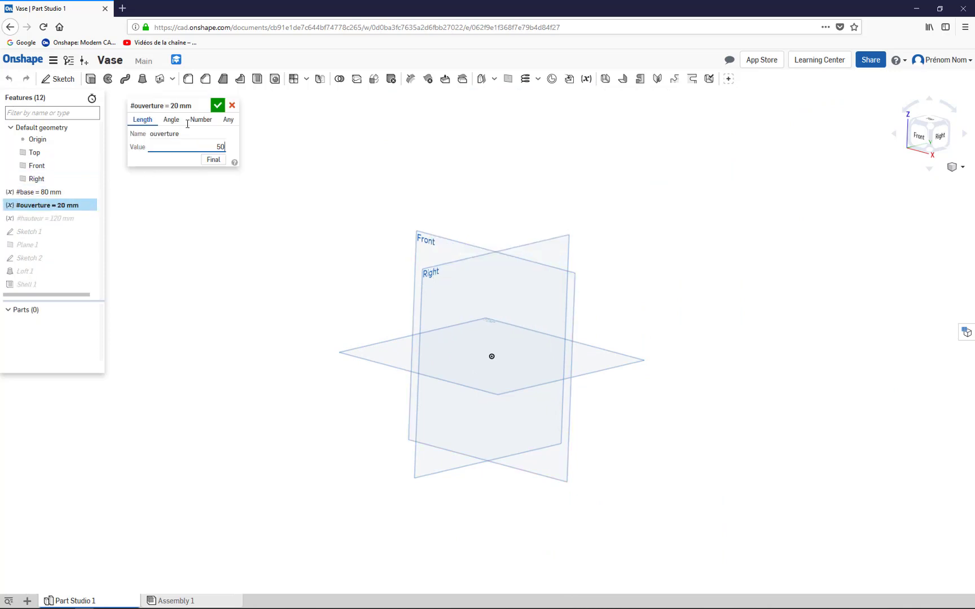
click(217, 106)
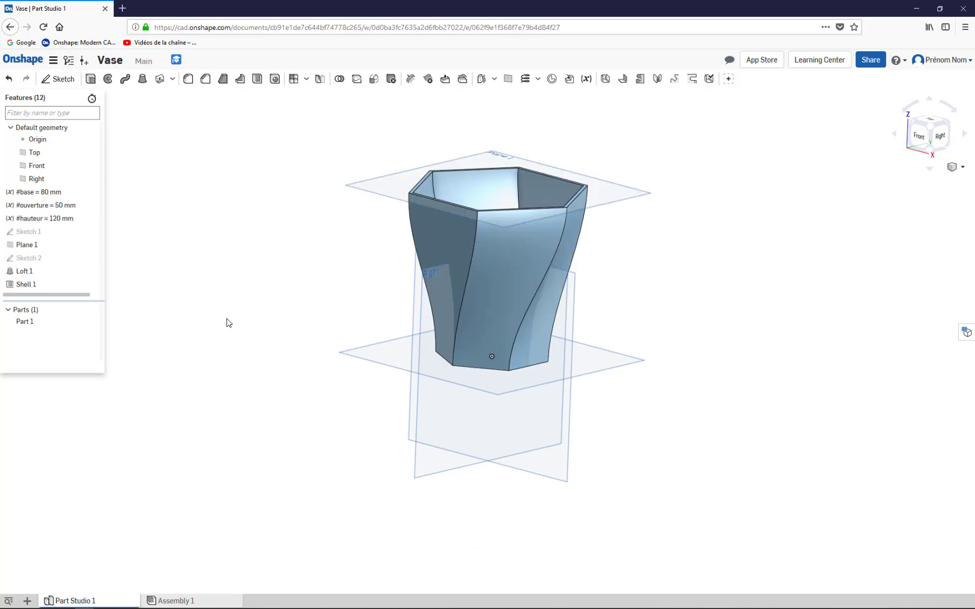
Set the #base variable to 150 mm to enlarge the vase's base, and accept the change
key(1)
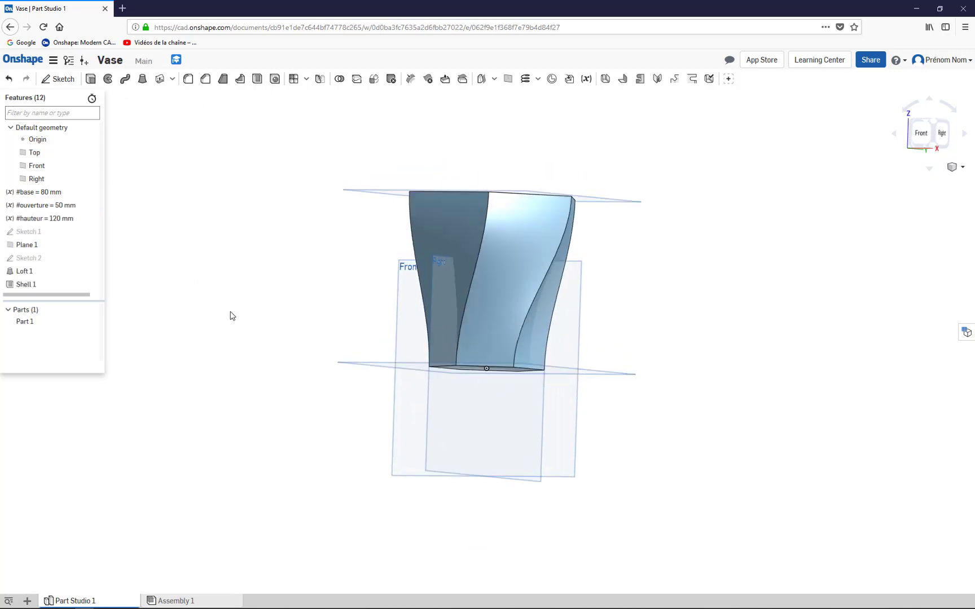
key(shift+7)
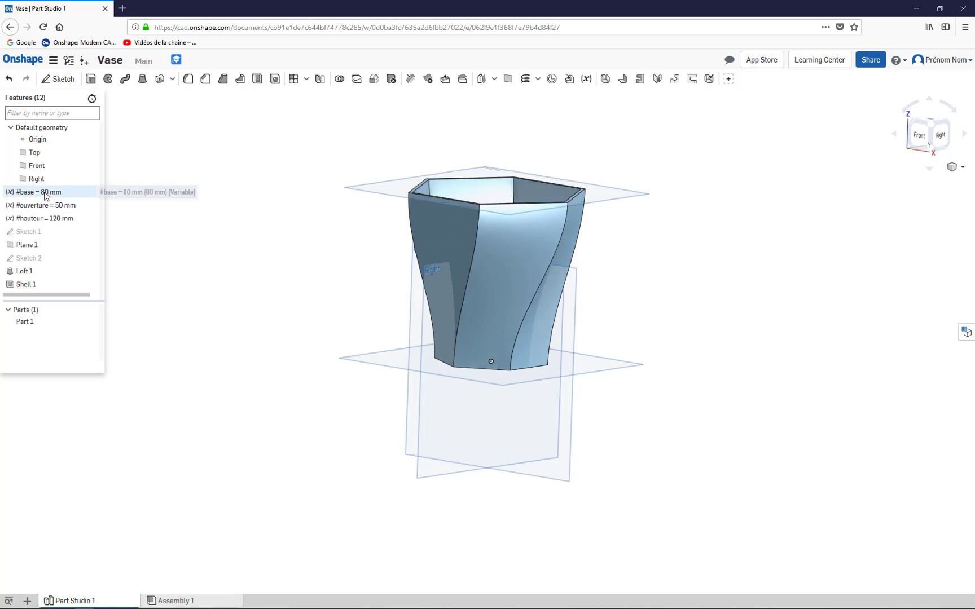
double_click(46, 192)
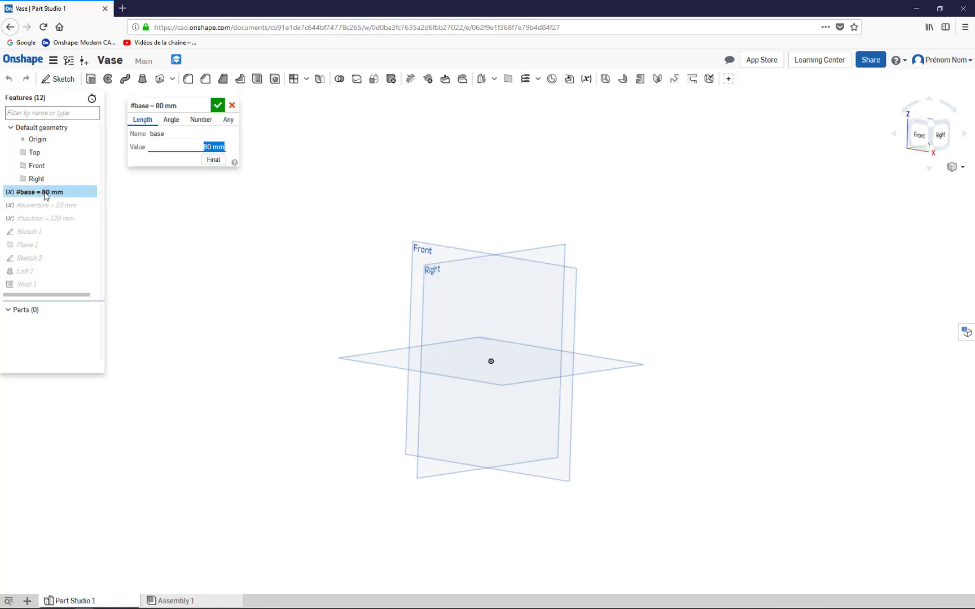
text(150)
click(218, 105)
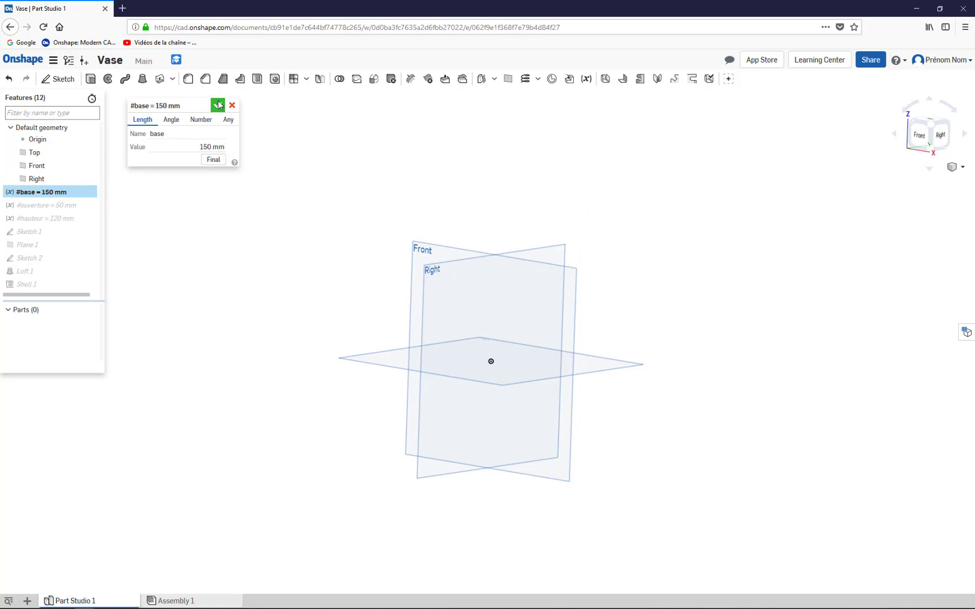
click(219, 105)
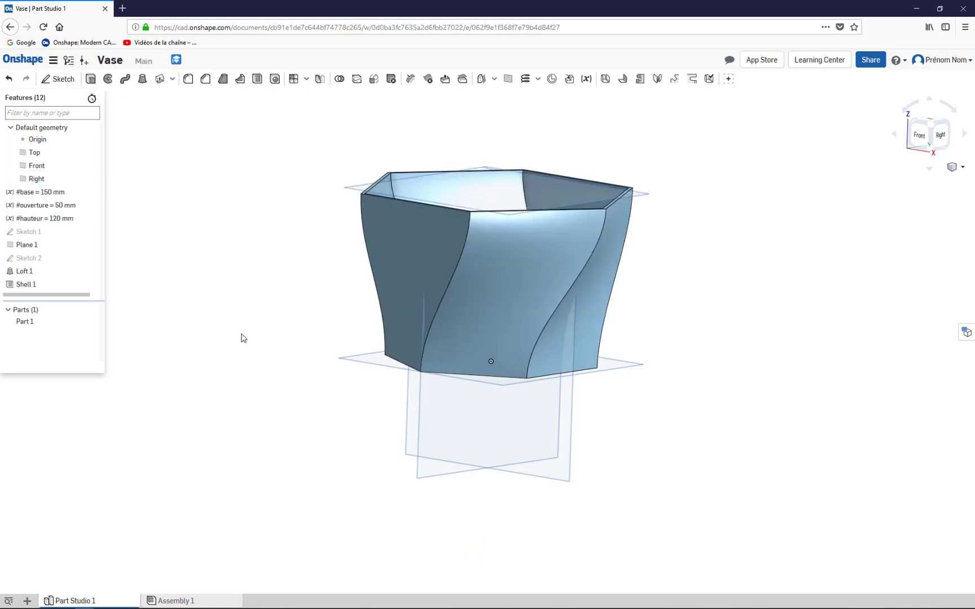
mouse_move(241, 363)
right_down()
mouse_move(218, 363)
mouse_move(230, 367)
right_up()
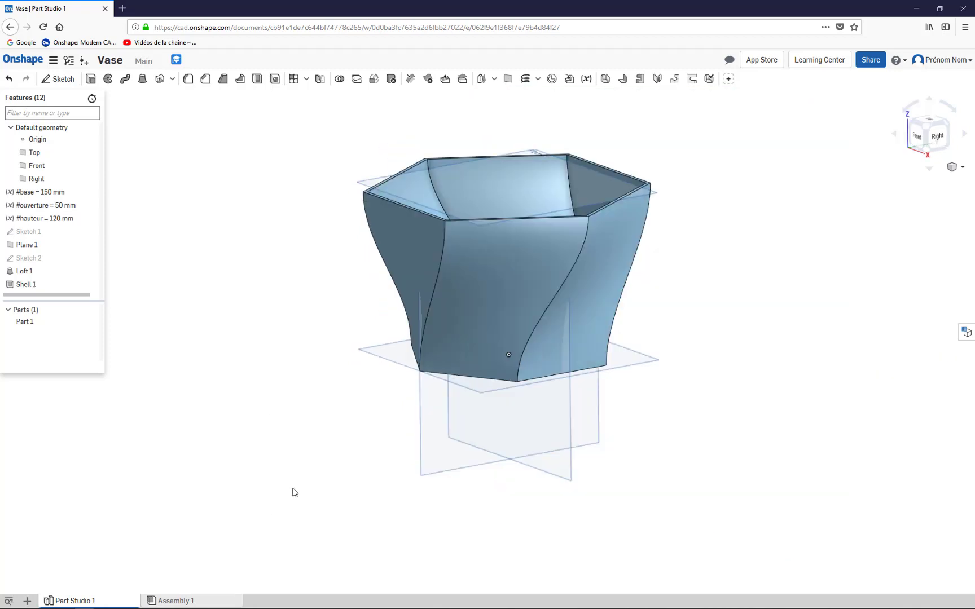